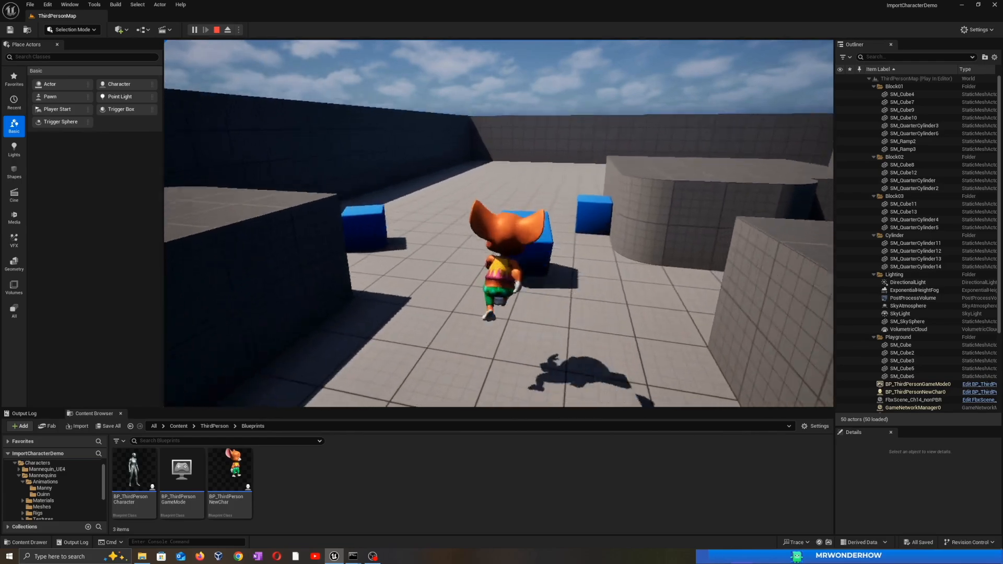
Step: Run the mouse character around the blue cubes in the play session to check its movement, and end the session
{"action": "key", "text": "w"}
{"action": "key", "text": "s"}
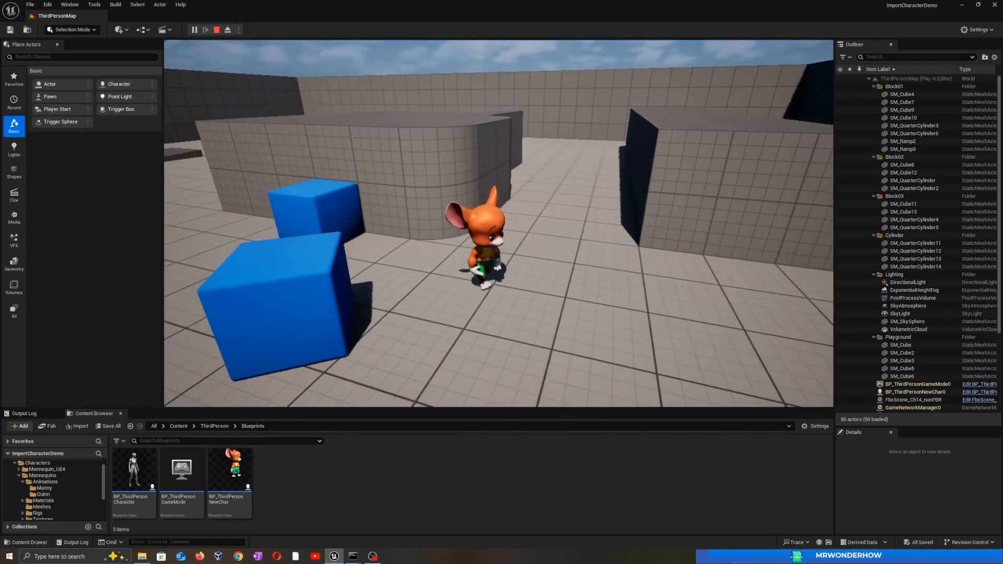
{"action": "key", "text": "a"}
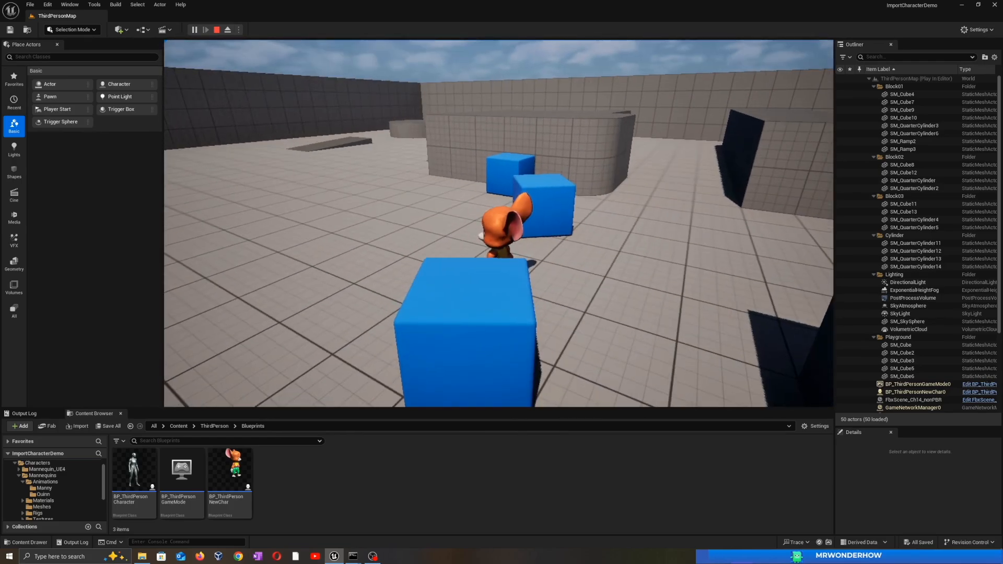
{"action": "key", "text": "a"}
{"action": "key", "text": "w"}
{"action": "key", "text": "s"}
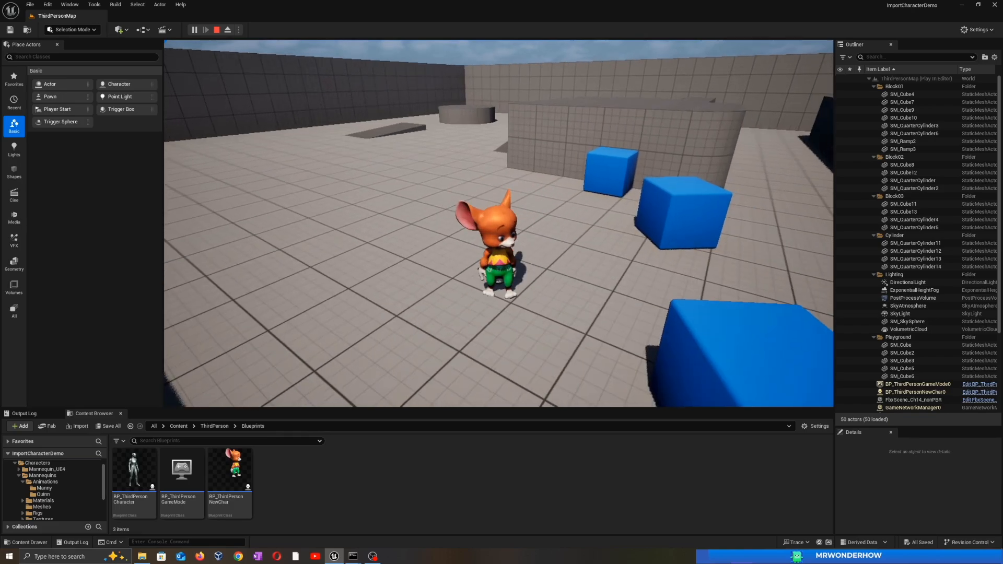
{"action": "key", "text": "Escape"}
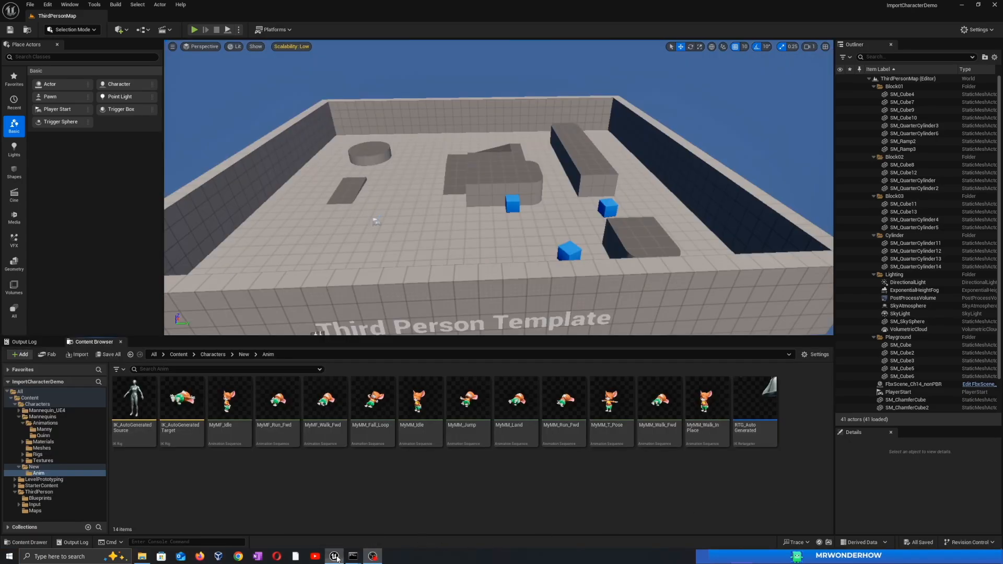
Step: Create an Animation Blueprint in the Anim folder using Ch14_Skeleton as its specific skeleton
{"action": "left_click", "coordinate": [505, 503]}
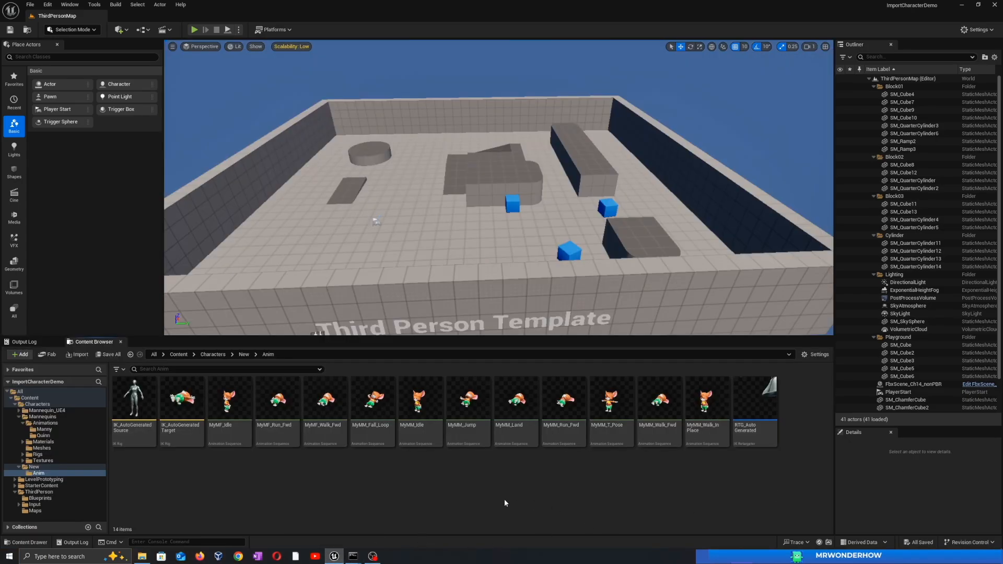
{"action": "right_click", "coordinate": [397, 472]}
{"action": "mouse_move", "coordinate": [403, 287]}
{"action": "left_click", "coordinate": [549, 325]}
{"action": "left_click", "coordinate": [476, 237]}
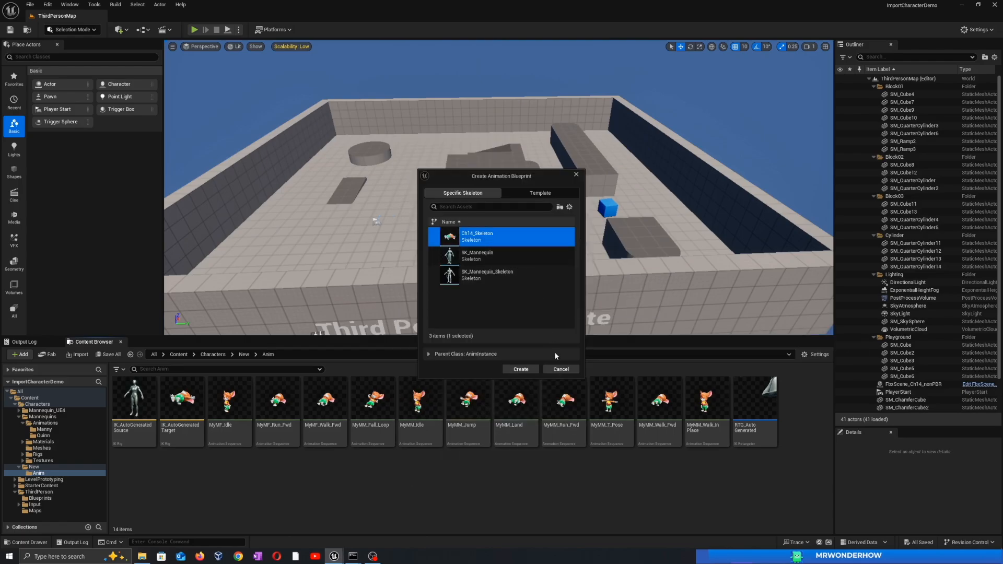
{"action": "left_click", "coordinate": [522, 369]}
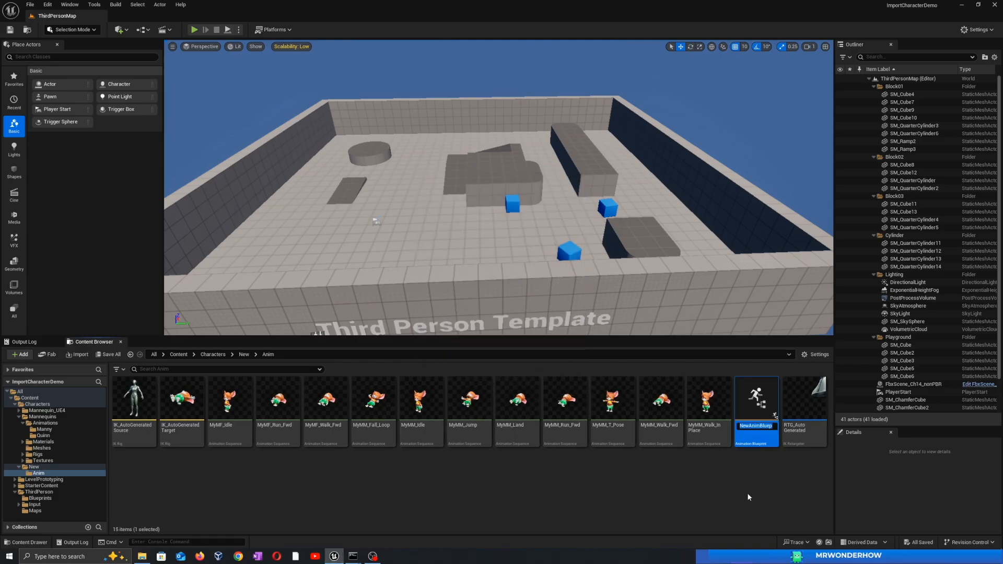
Step: Name the Animation Blueprint ABP_NEwChar, open it for editing and compile it
{"action": "type", "text": "ABP_NEwChar"}
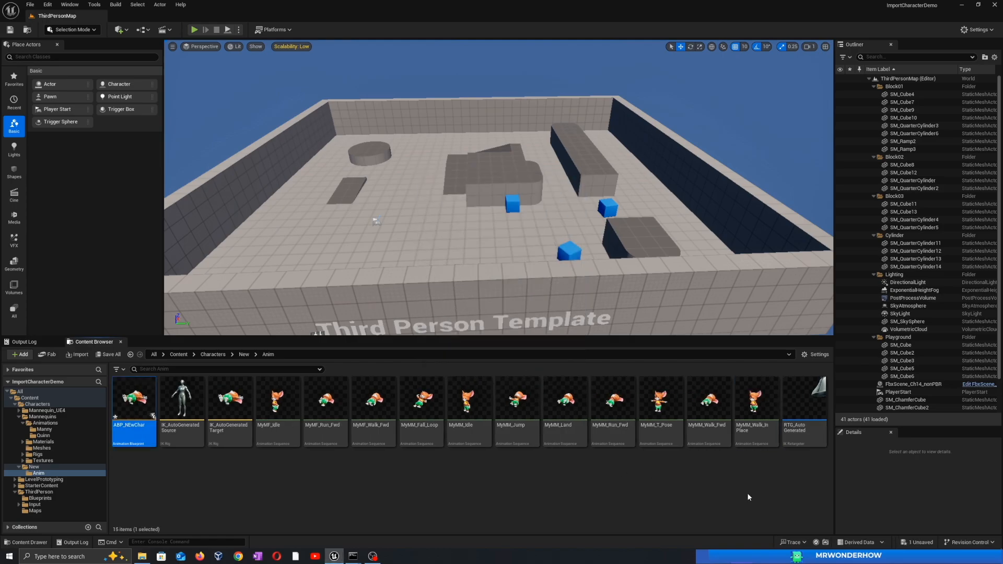
{"action": "key", "text": "Return"}
{"action": "left_click", "coordinate": [241, 508]}
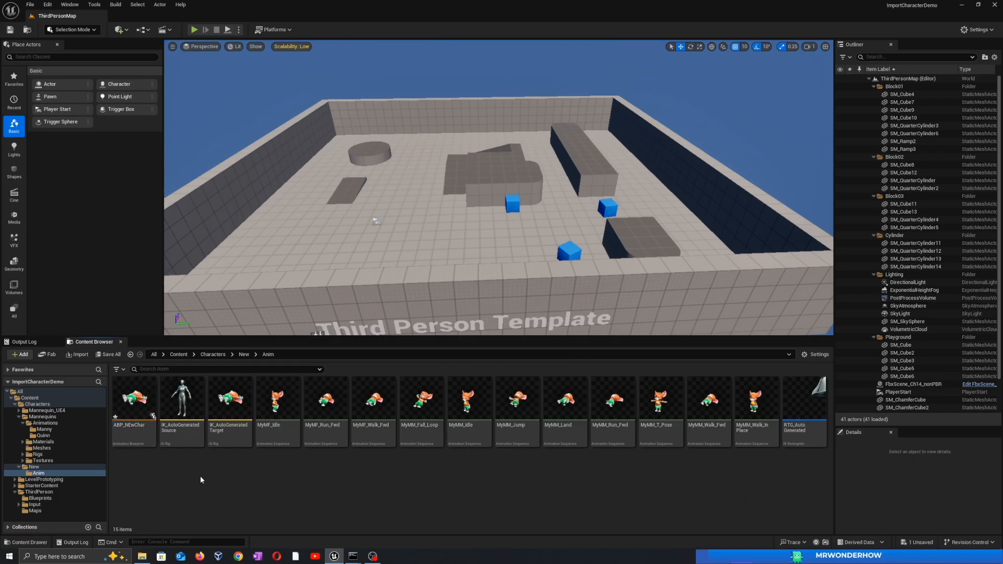
{"action": "double_click", "coordinate": [134, 405]}
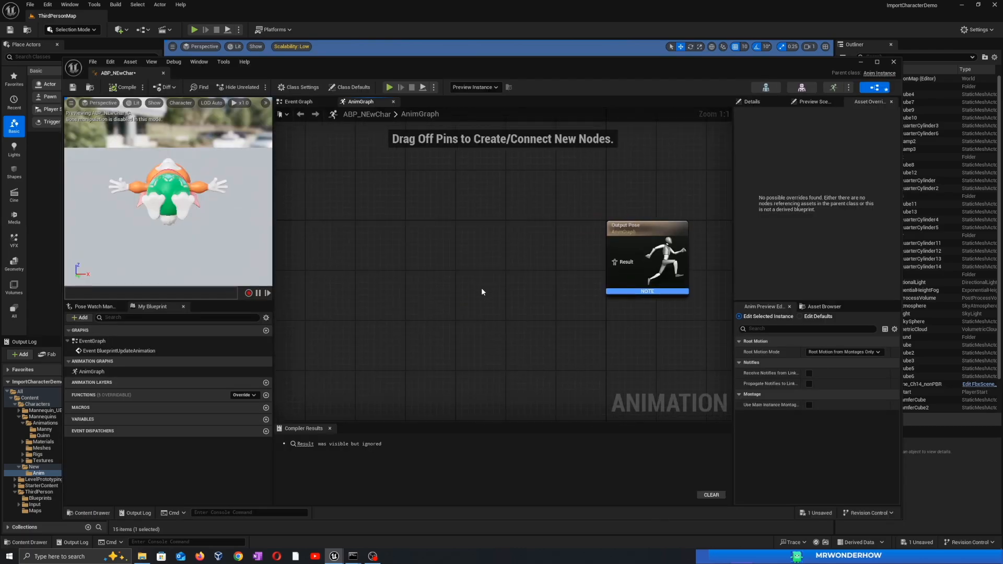
{"action": "left_click", "coordinate": [126, 87]}
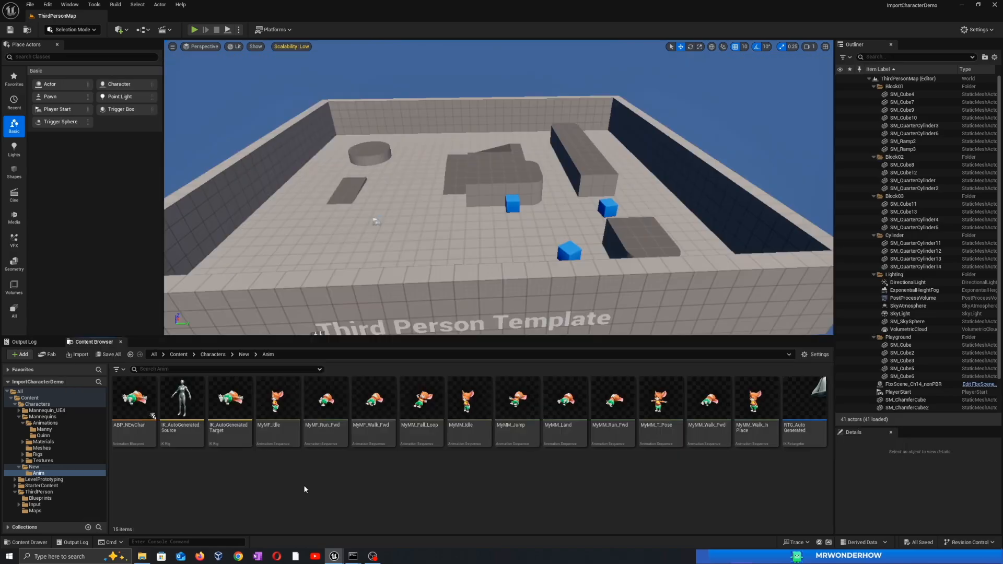
Step: Create a Blend Space asset in the Anim folder for Ch14_Skeleton, keeping the default name, and open it
{"action": "right_click", "coordinate": [305, 487]}
{"action": "mouse_move", "coordinate": [365, 301]}
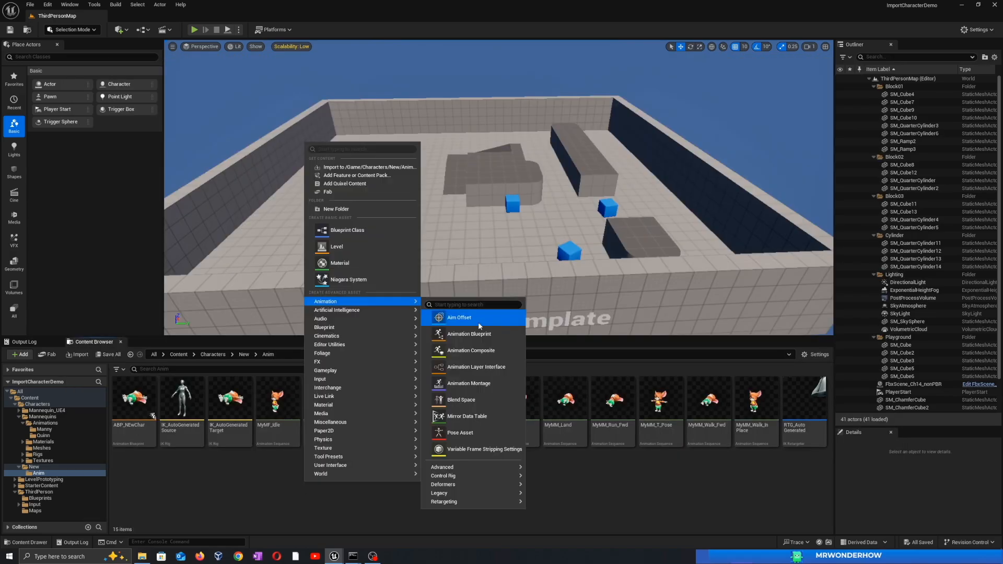
{"action": "left_click", "coordinate": [485, 406]}
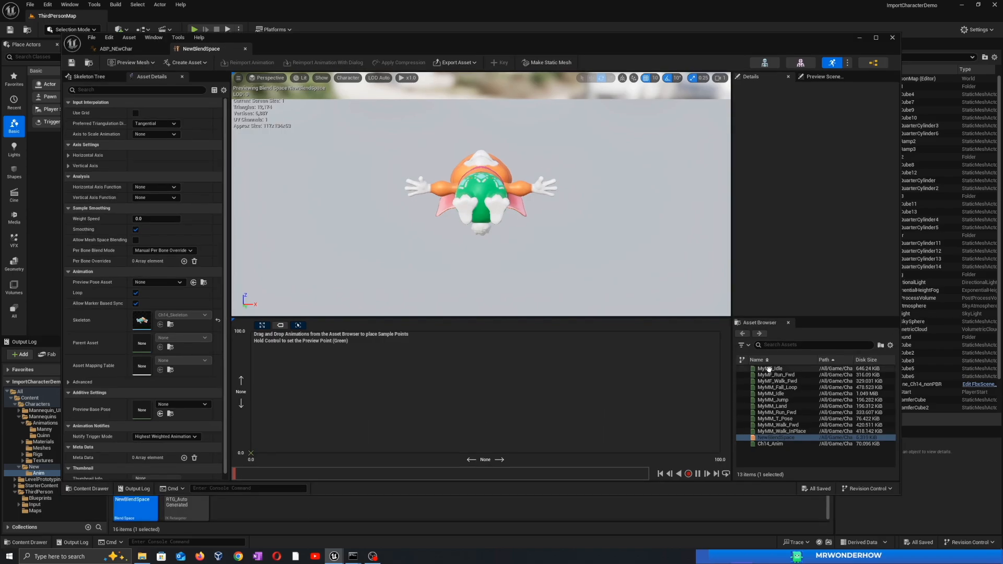
Step: Place MyMF_Idle at the start, MyMF_Walk_Fwd midway and MyMF_Run_Fwd at the end of the blend space's horizontal axis, and save
{"action": "left_click_drag", "start_coordinate": [792, 378], "coordinate": [719, 443]}
{"action": "left_click", "coordinate": [776, 375]}
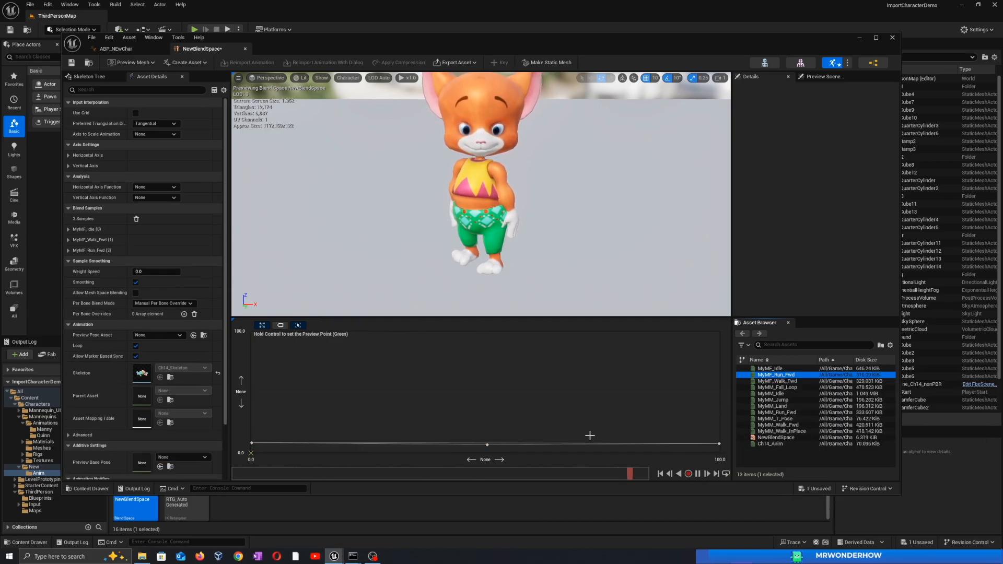
{"action": "key", "text": "ctrl+s"}
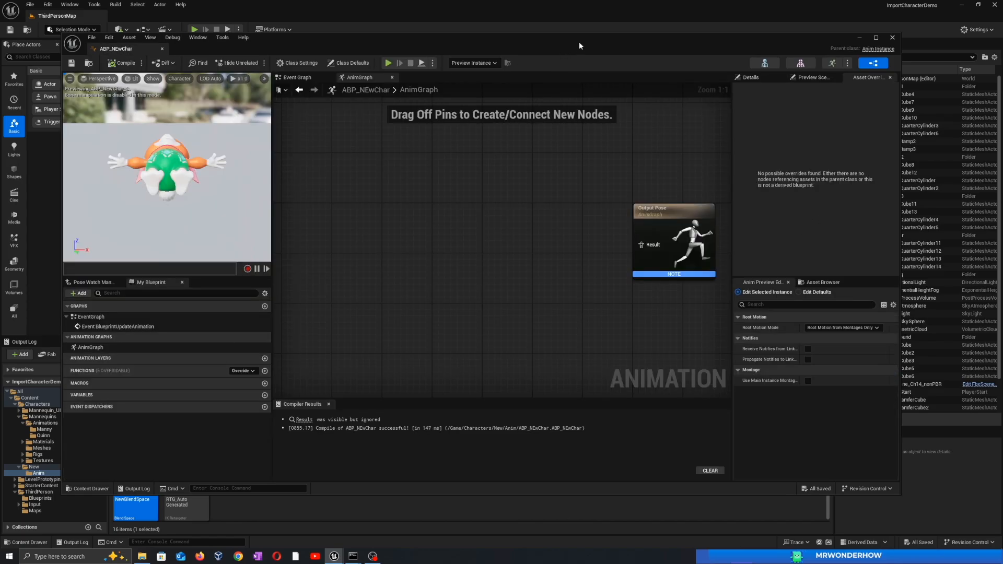
Step: Add NewBlendSpace to the AnimGraph of ABP_NEwChar, connect it to the Output Pose result, and save the blueprint
{"action": "left_click_drag", "start_coordinate": [579, 45], "coordinate": [592, 35]}
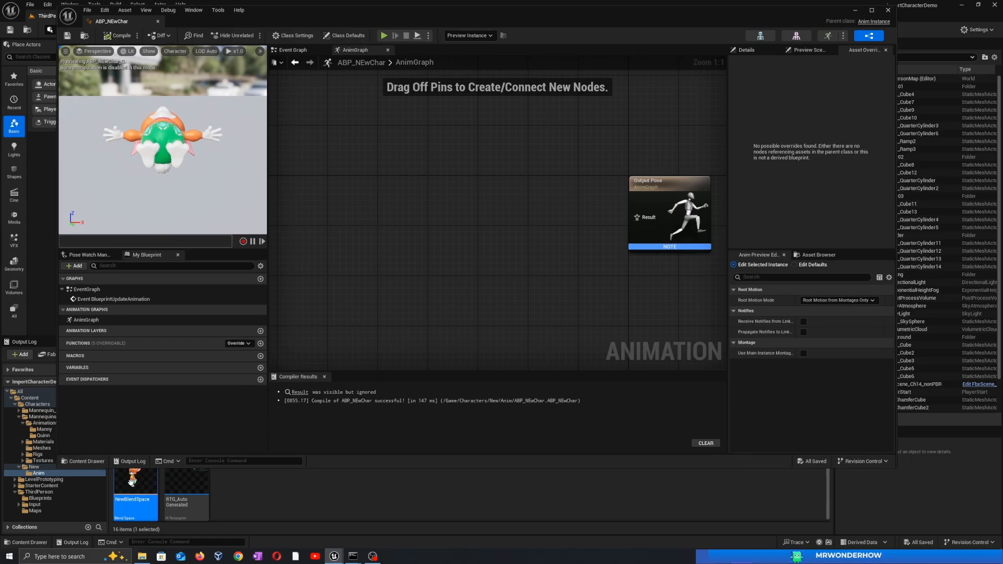
{"action": "left_click_drag", "start_coordinate": [135, 484], "coordinate": [488, 211]}
{"action": "left_click_drag", "start_coordinate": [537, 230], "coordinate": [632, 224]}
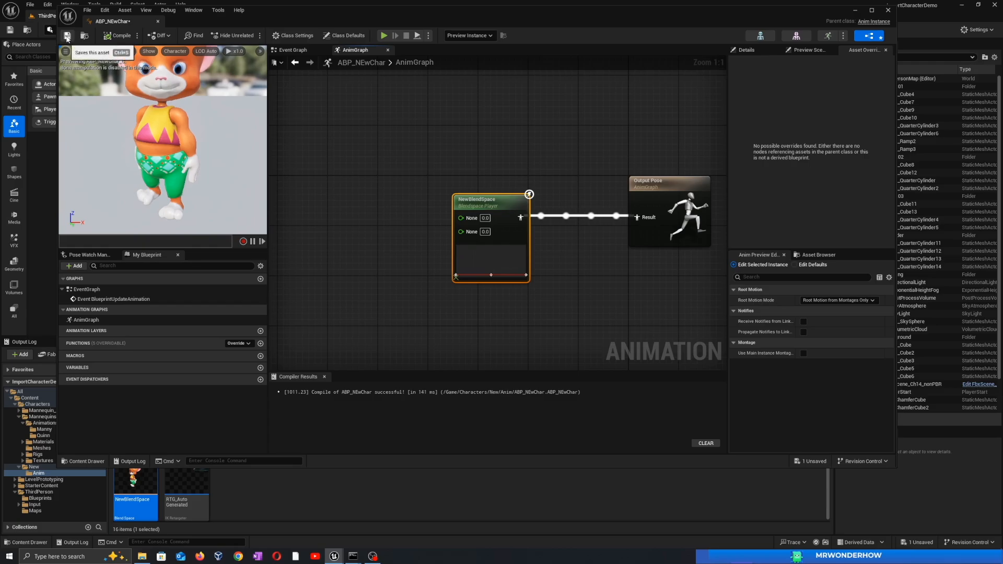
{"action": "key", "text": "ctrl+s"}
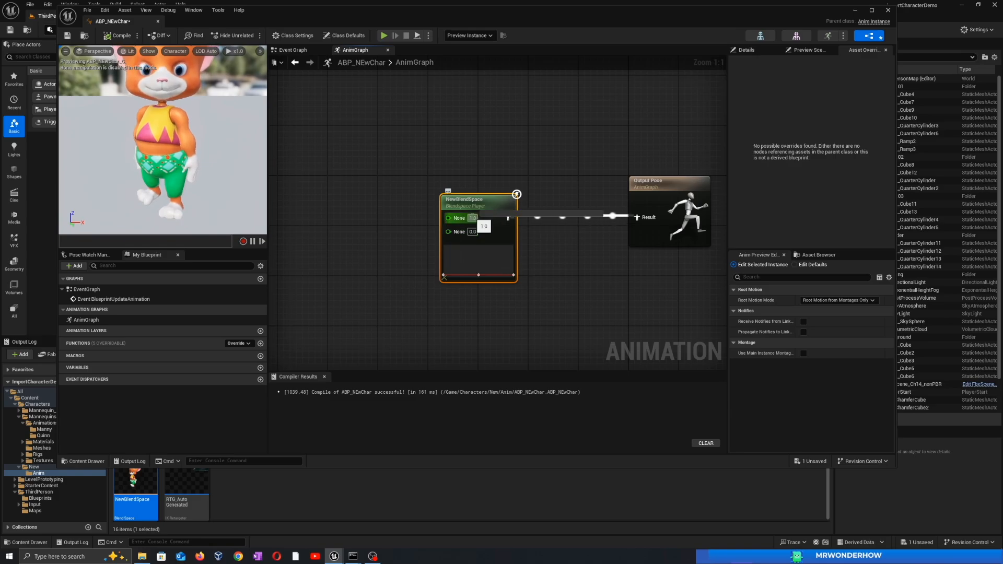
Step: Preview the blend space node with its first input at 100, 50 and 0, compiling to refresh the preview
{"action": "left_click", "coordinate": [473, 217]}
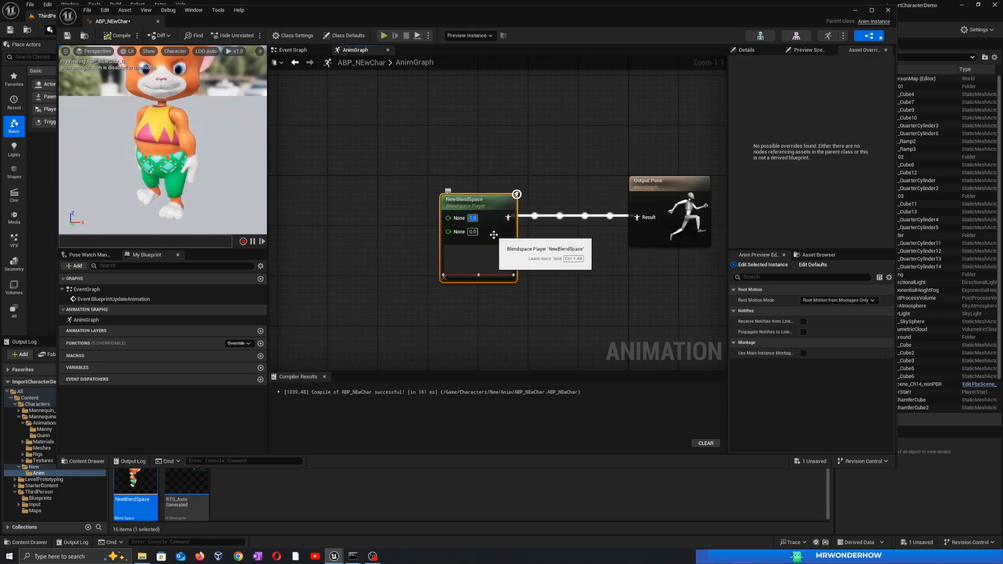
{"action": "type", "text": "100"}
{"action": "key", "text": "Return"}
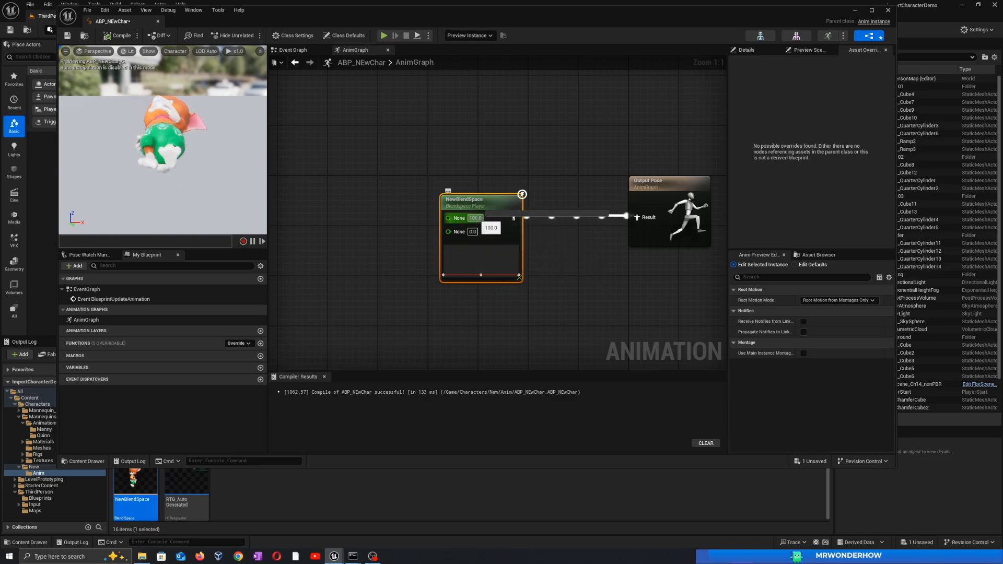
{"action": "left_click", "coordinate": [476, 217]}
{"action": "type", "text": "50"}
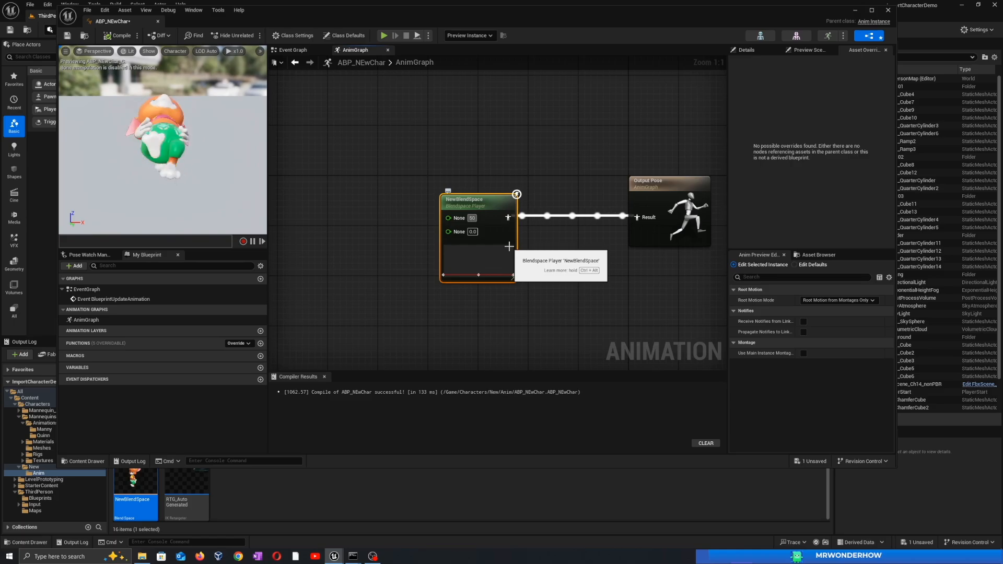
{"action": "key", "text": "Return"}
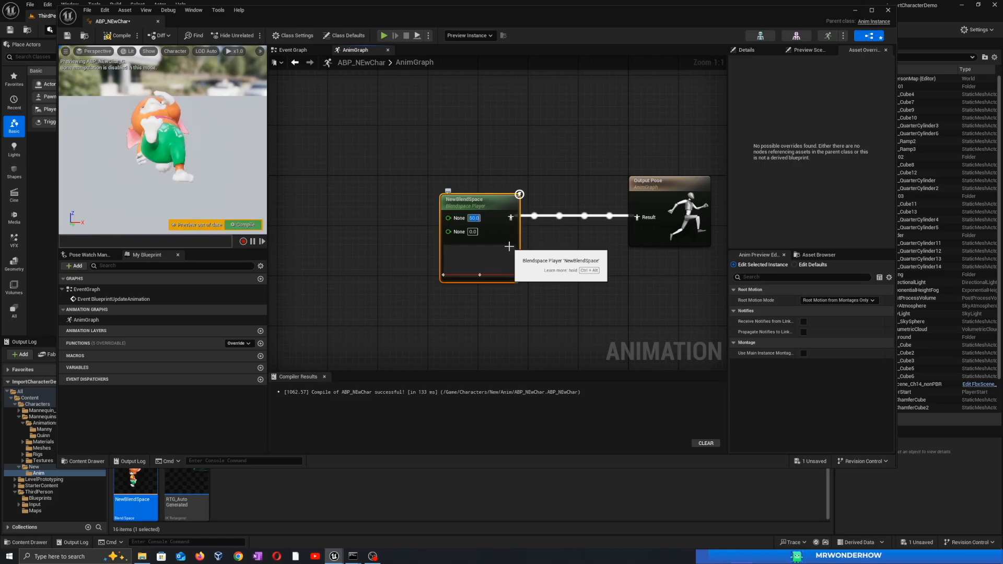
{"action": "left_click", "coordinate": [233, 226]}
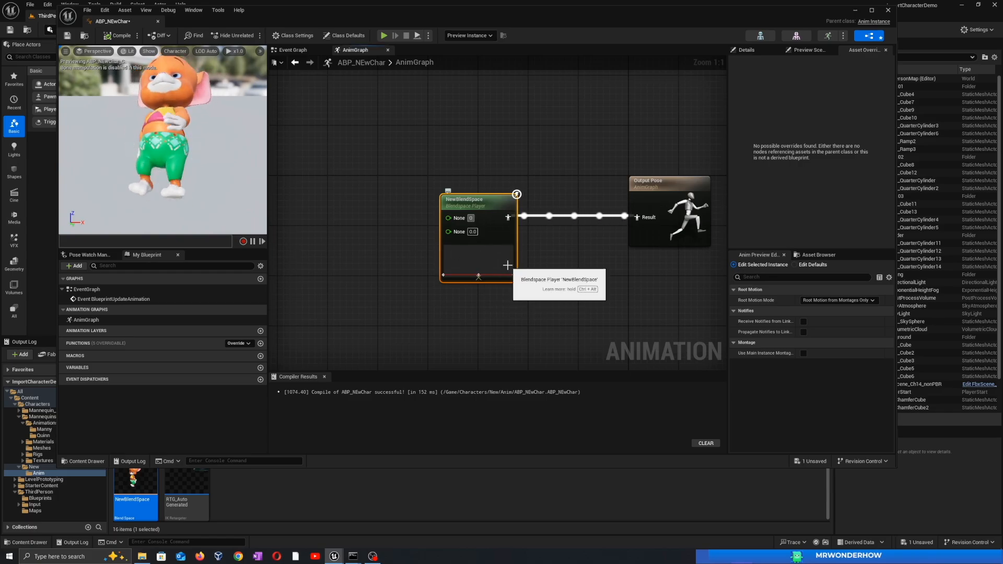
{"action": "key", "text": "Return"}
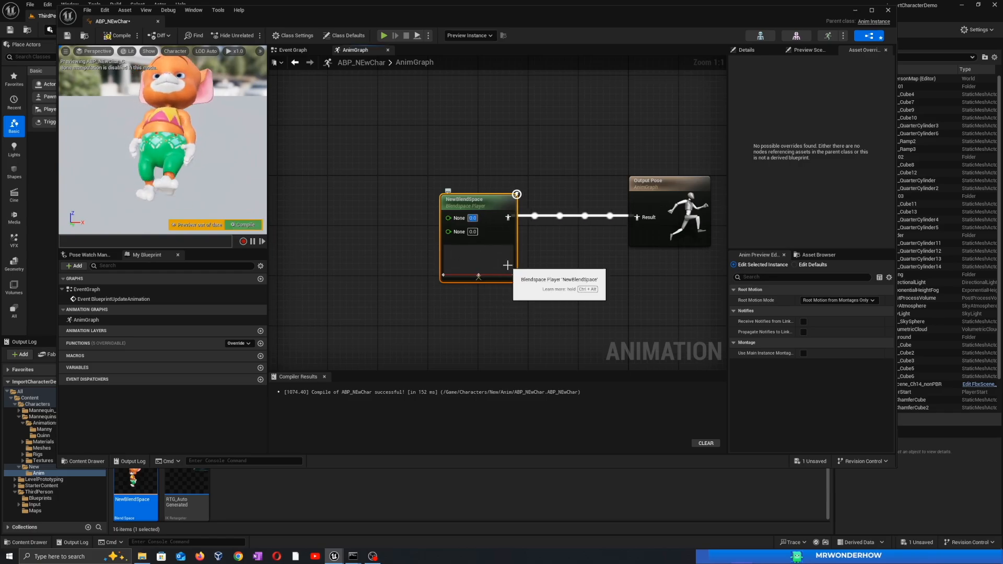
{"action": "left_click", "coordinate": [243, 226]}
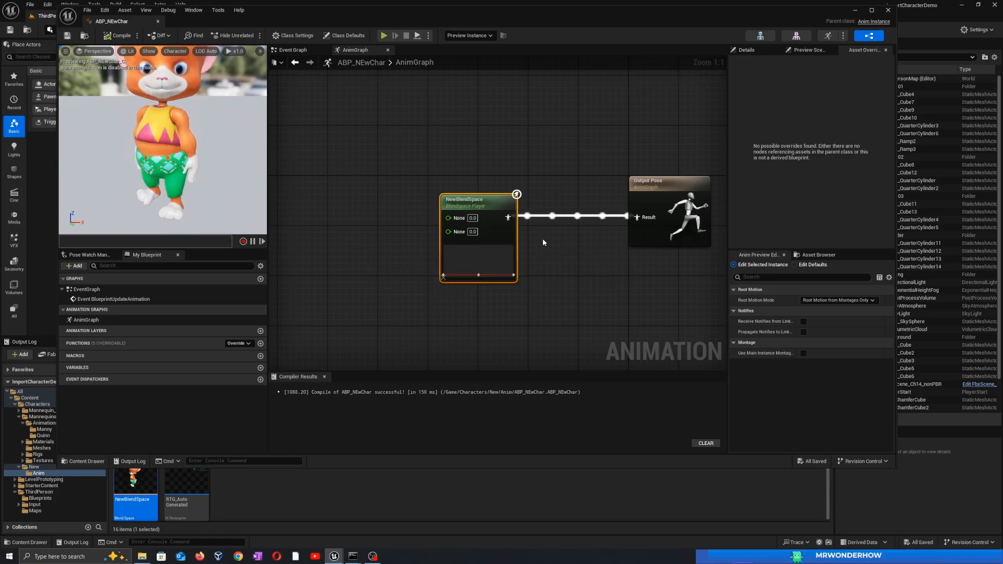
Step: Maximize the blueprint editor window and add a State Machine node above the blend space node in the AnimGraph
{"action": "left_click_drag", "start_coordinate": [470, 201], "coordinate": [494, 205]}
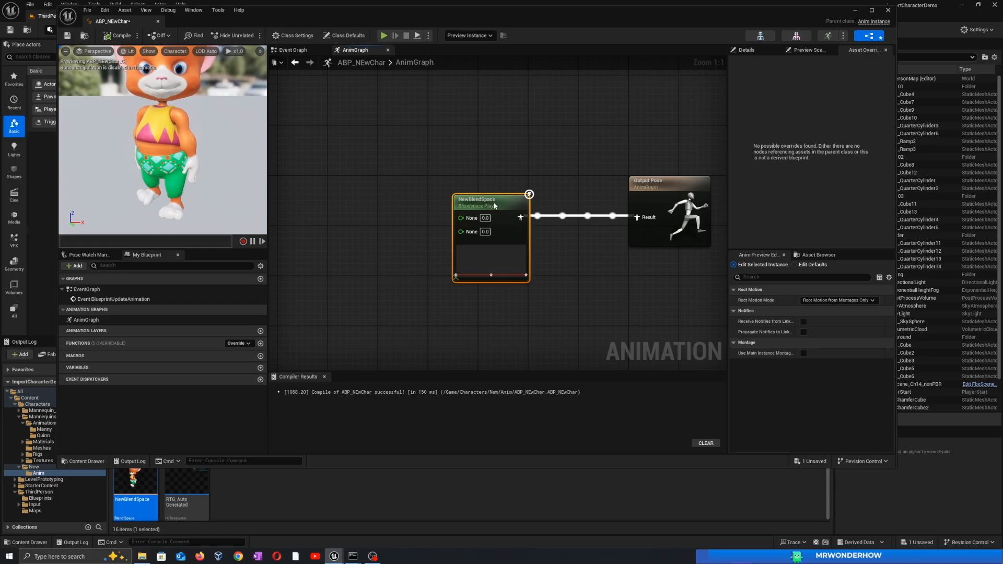
{"action": "left_click", "coordinate": [382, 231]}
{"action": "key", "text": "super+Up"}
{"action": "right_click_drag", "start_coordinate": [549, 307], "coordinate": [651, 362]}
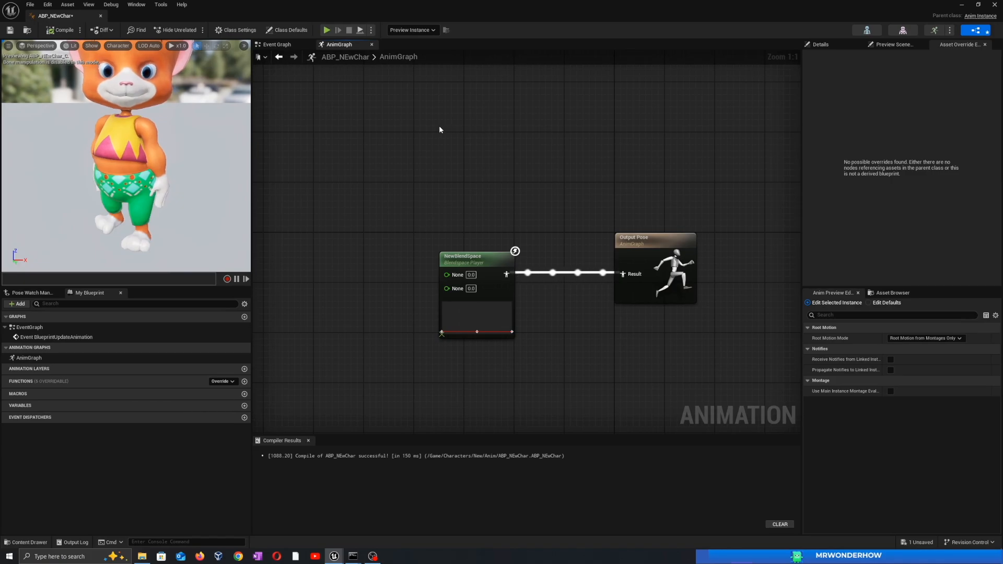
{"action": "right_click", "coordinate": [379, 128]}
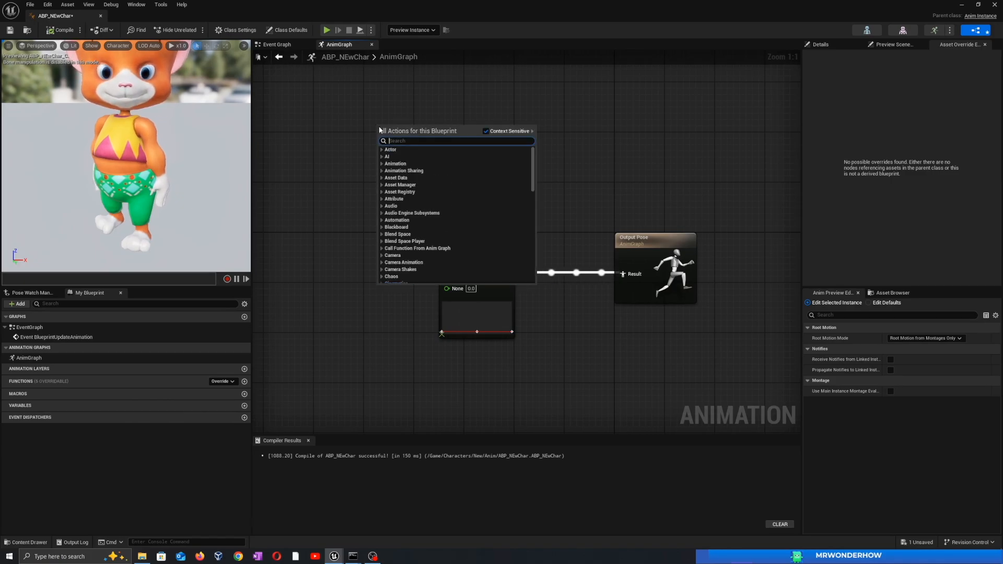
{"action": "type", "text": "state"}
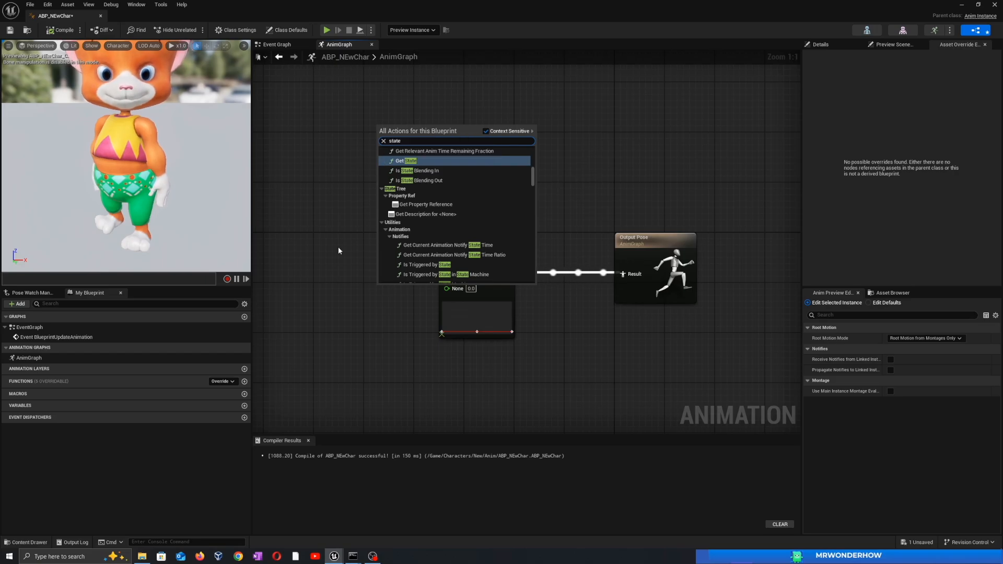
{"action": "type", "text": " mach"}
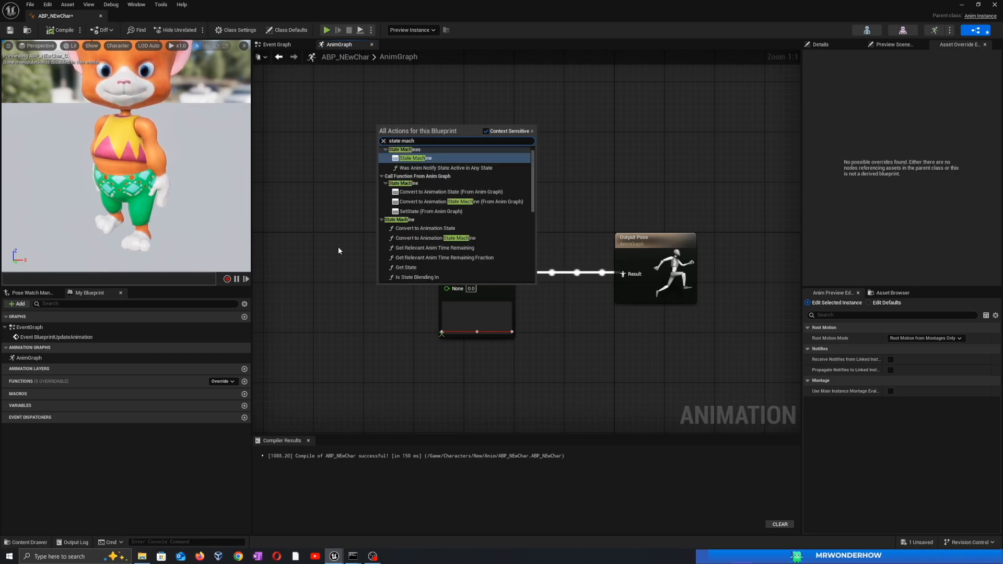
{"action": "key", "text": "Return"}
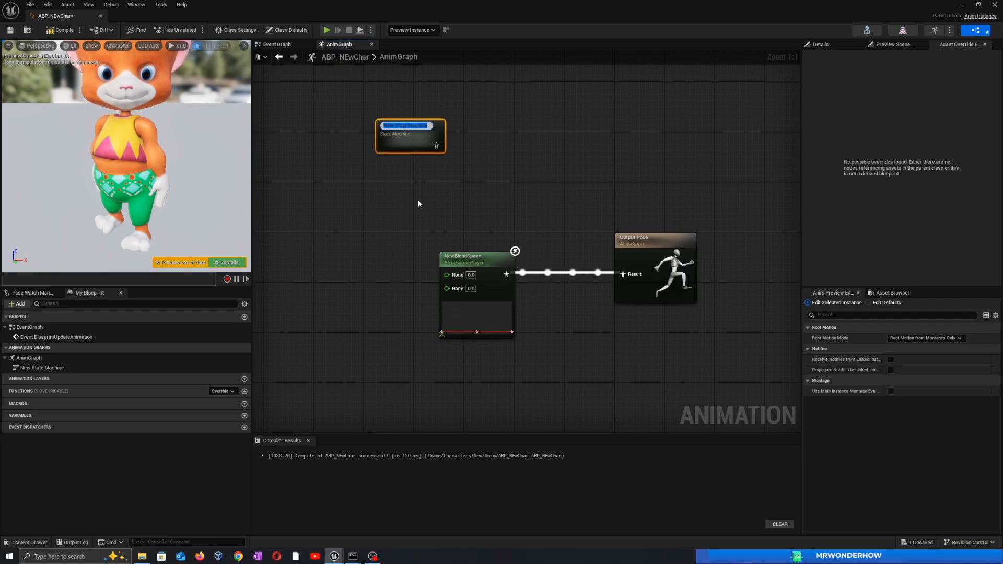
{"action": "left_click_drag", "start_coordinate": [428, 123], "coordinate": [498, 174]}
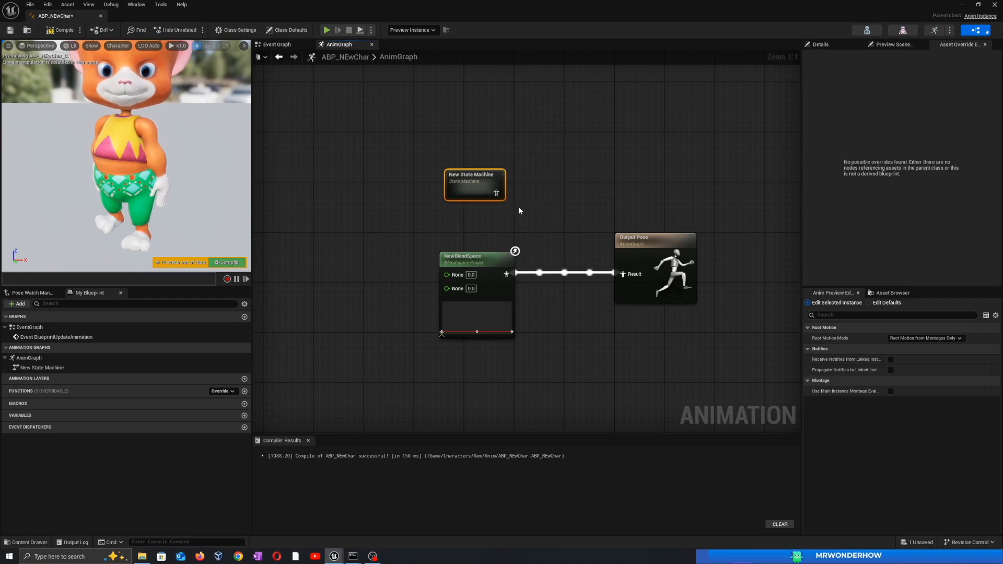
Step: Connect the state machine to the Output Pose in place of the blend space, and rearrange both source nodes
{"action": "left_click_drag", "start_coordinate": [497, 193], "coordinate": [622, 274]}
{"action": "left_click_drag", "start_coordinate": [482, 258], "coordinate": [389, 264]}
{"action": "left_click_drag", "start_coordinate": [489, 175], "coordinate": [508, 204]}
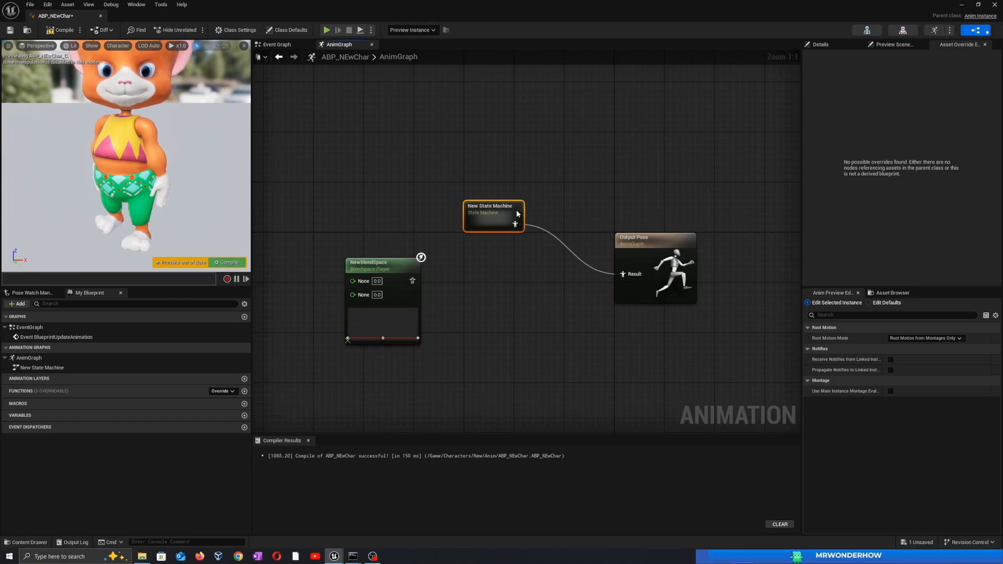
Step: Open the New State Machine graph and add a state named Idle beside the Entry node
{"action": "double_click", "coordinate": [492, 225]}
{"action": "right_click", "coordinate": [465, 241]}
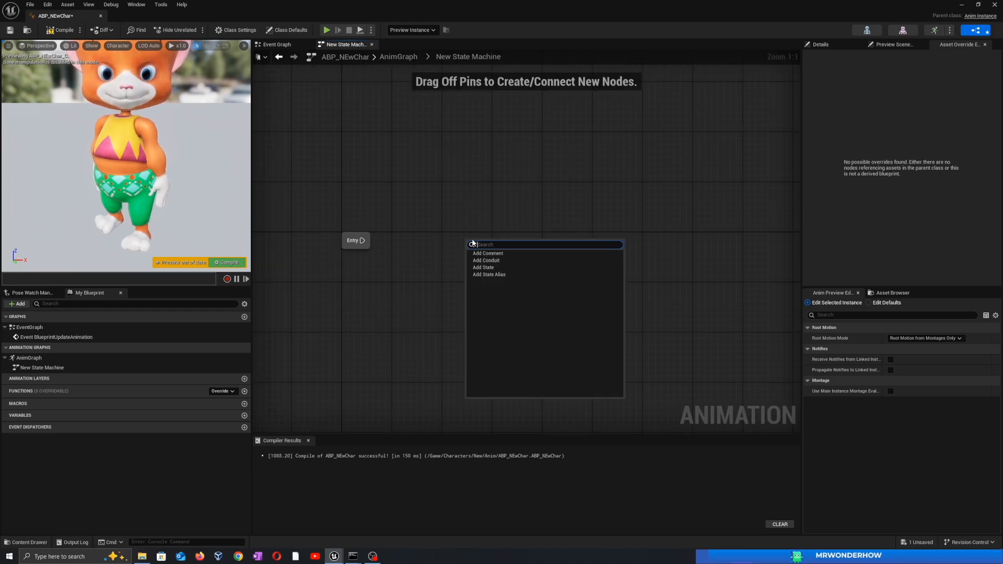
{"action": "left_click", "coordinate": [486, 267]}
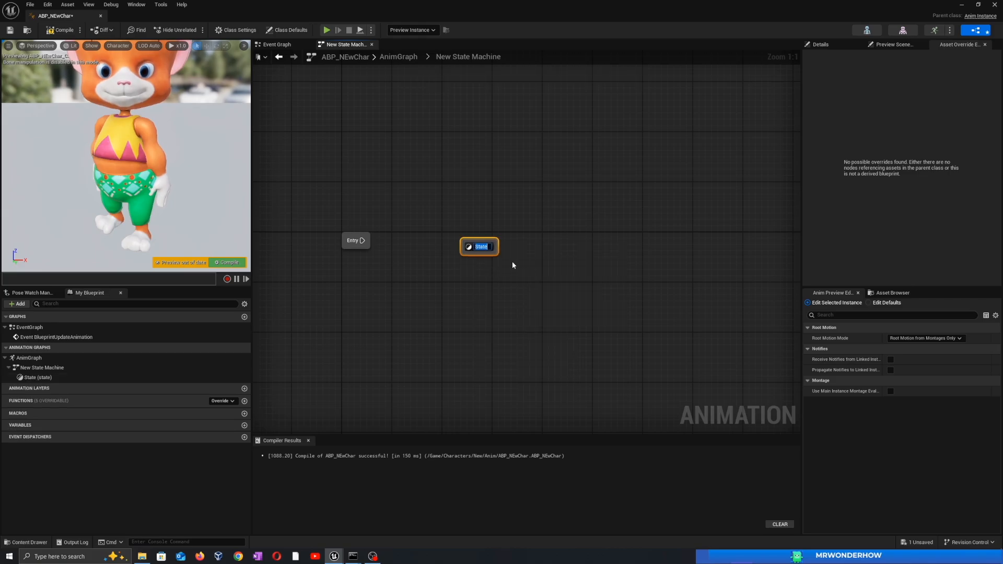
{"action": "type", "text": "Idle"}
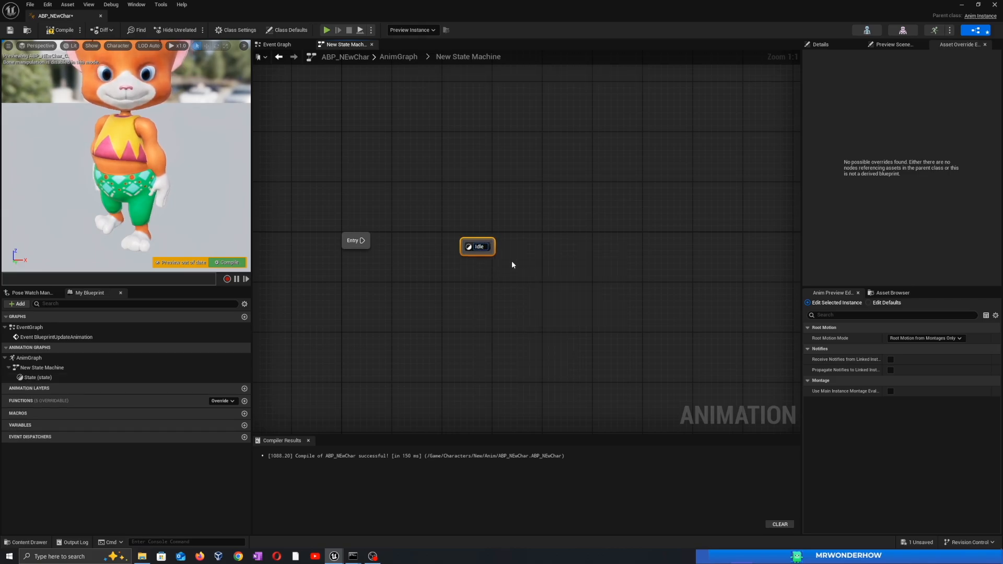
{"action": "key", "text": "Return"}
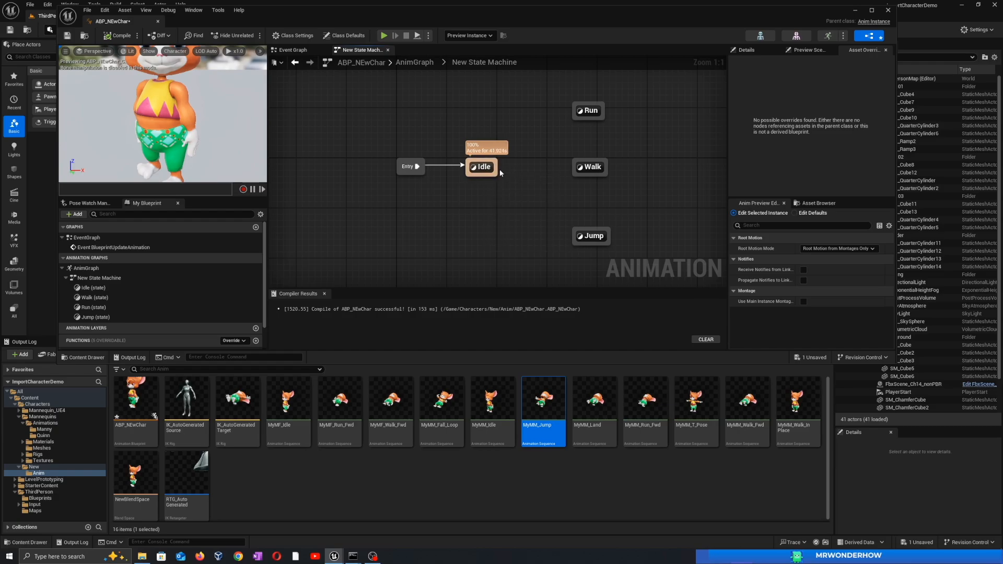
Step: Create a transition from the Idle state to Walk and, with its rule open, add a Float variable named Speed
{"action": "left_click_drag", "start_coordinate": [490, 168], "coordinate": [590, 167]}
{"action": "double_click", "coordinate": [534, 157]}
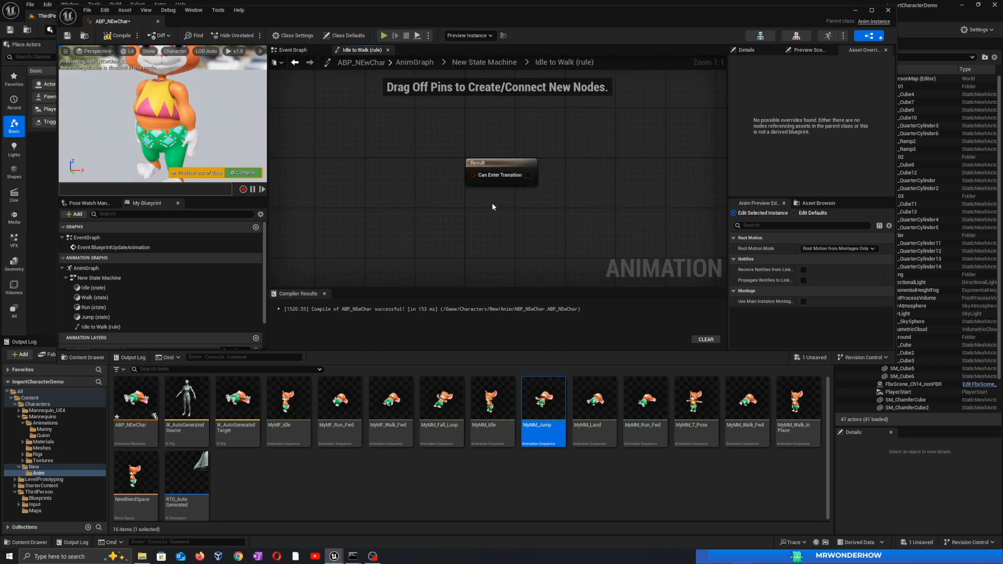
{"action": "scroll", "coordinate": [156, 313], "scroll_direction": "down", "scroll_amount": 2}
{"action": "left_click", "coordinate": [255, 333]}
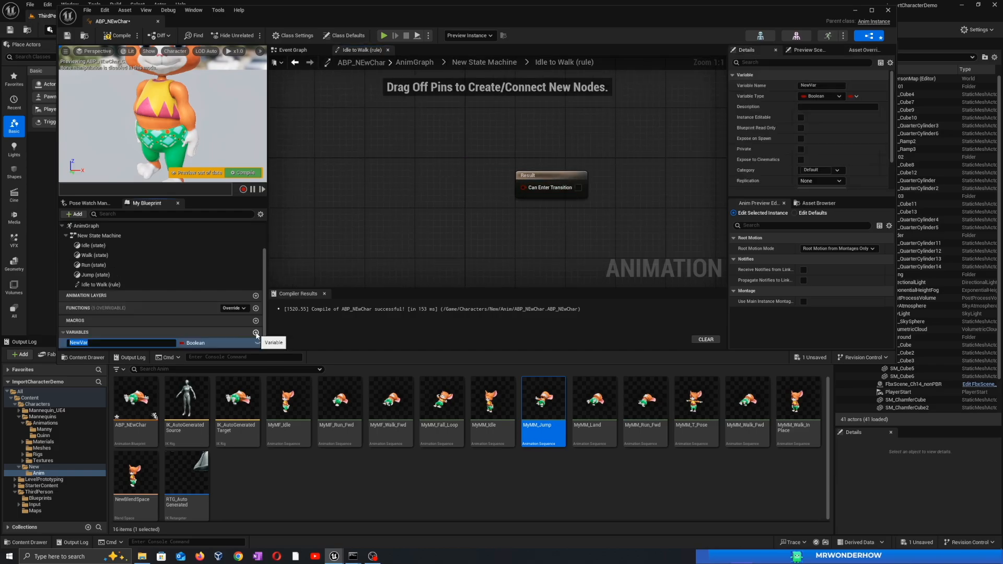
{"action": "left_click", "coordinate": [204, 343]}
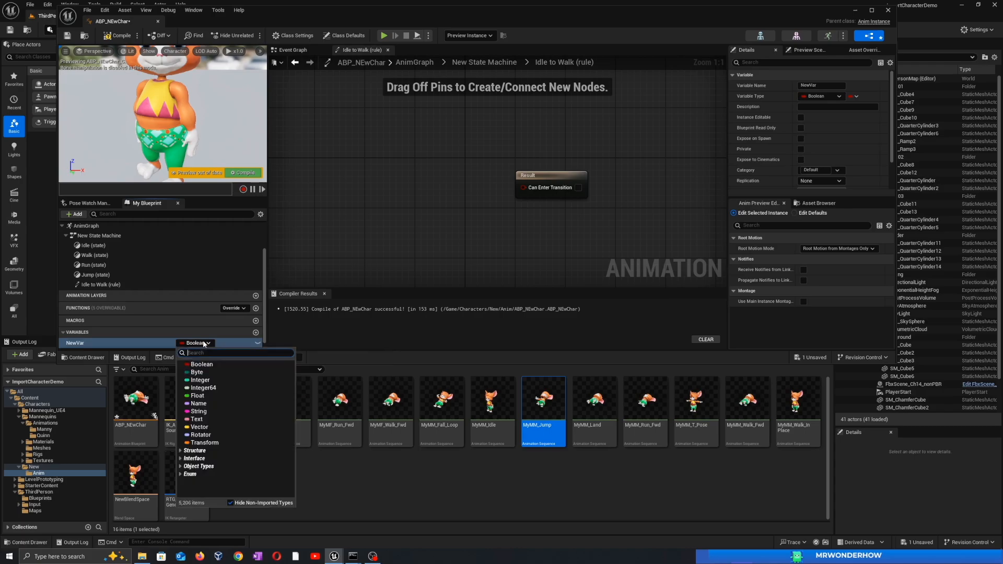
{"action": "left_click", "coordinate": [198, 395]}
{"action": "double_click", "coordinate": [83, 343]}
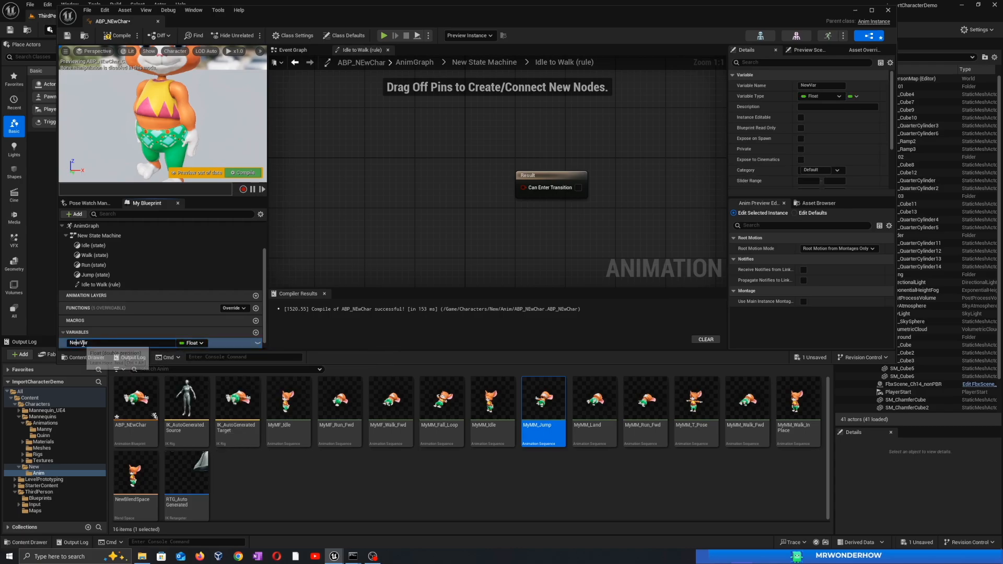
{"action": "type", "text": "Spe"}
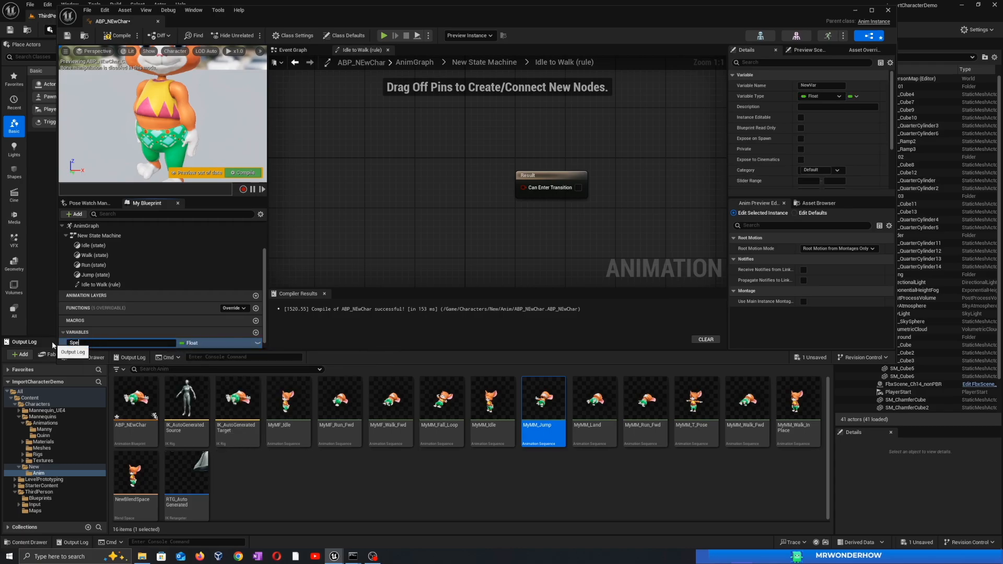
{"action": "type", "text": "ed"}
{"action": "key", "text": "Return"}
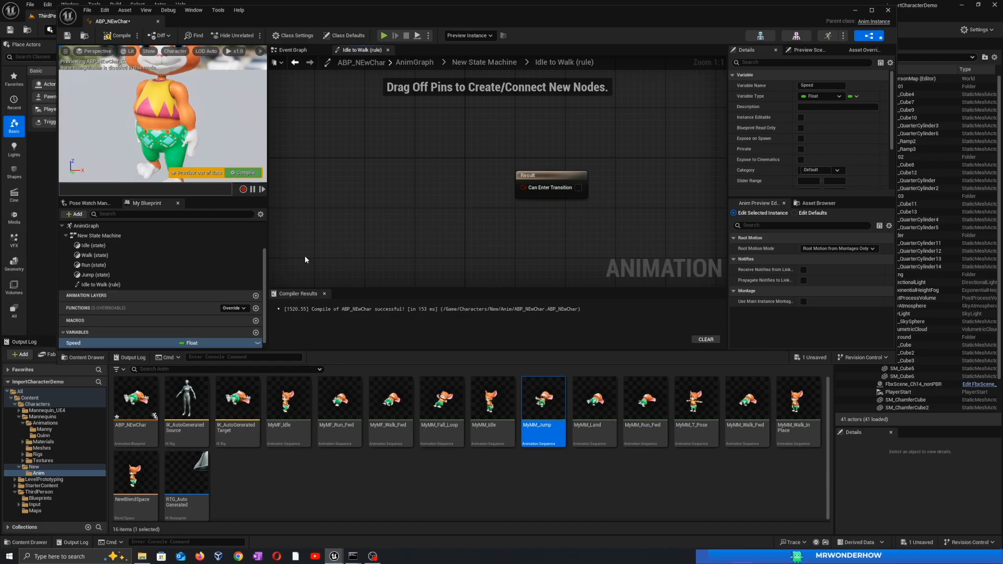
Step: Place a Get Speed node in the Idle to Walk rule and feed it into a Greater (>) comparison
{"action": "left_click_drag", "start_coordinate": [78, 343], "coordinate": [147, 325]}
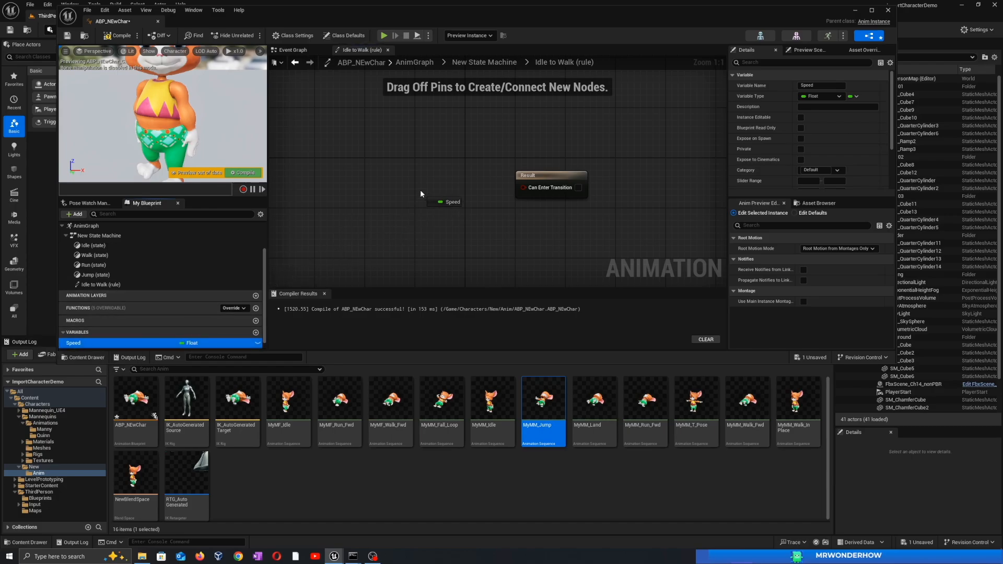
{"action": "left_click_drag", "start_coordinate": [420, 189], "coordinate": [410, 186]}
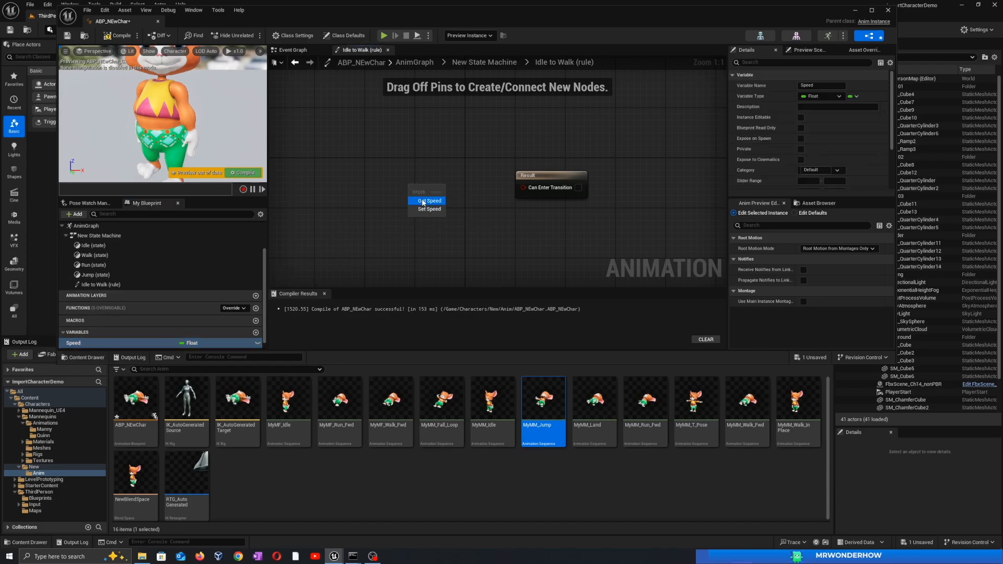
{"action": "left_click", "coordinate": [423, 201]}
{"action": "left_click_drag", "start_coordinate": [443, 190], "coordinate": [468, 226]}
{"action": "type", "text": ">0"}
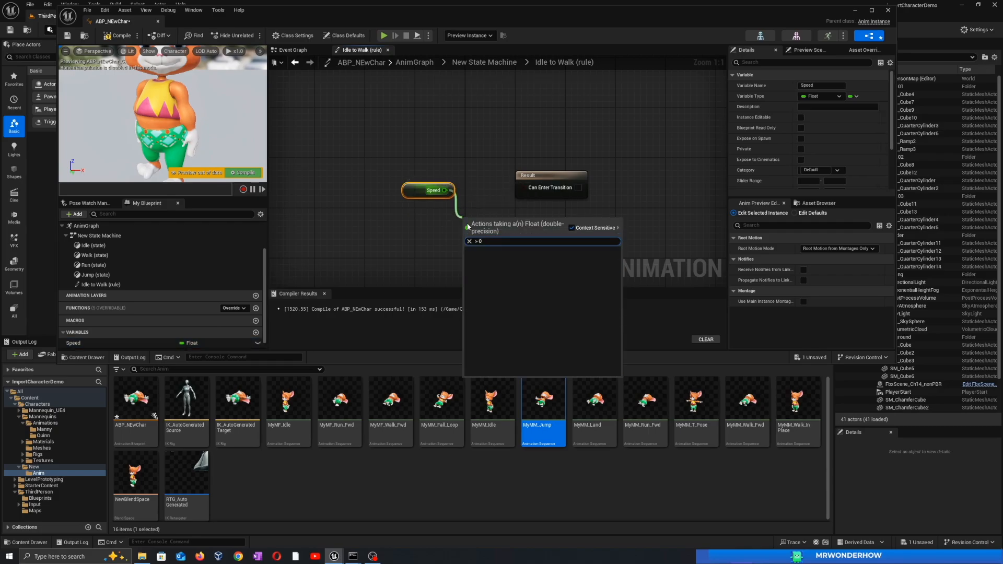
{"action": "key", "text": "BackSpace"}
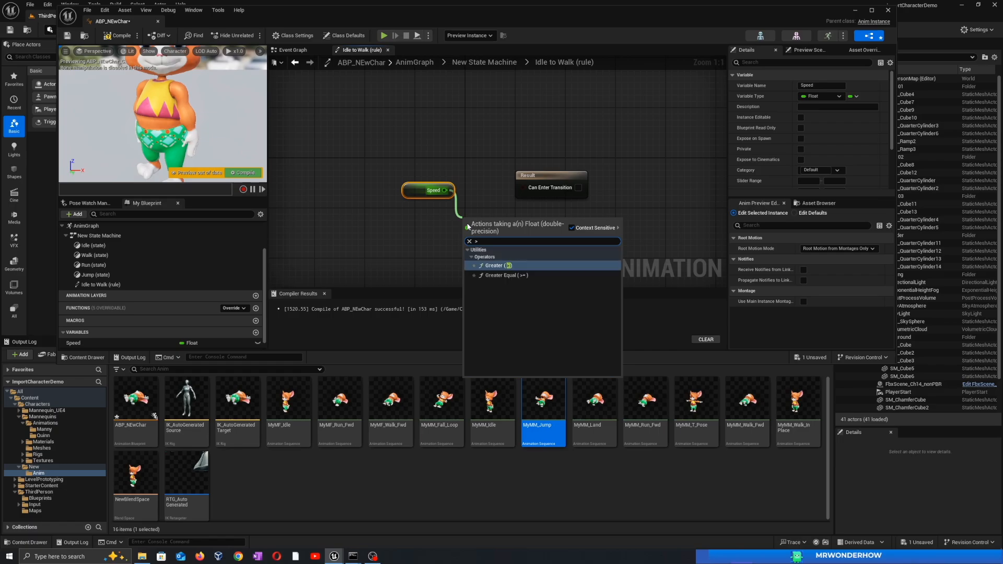
{"action": "key", "text": "Return"}
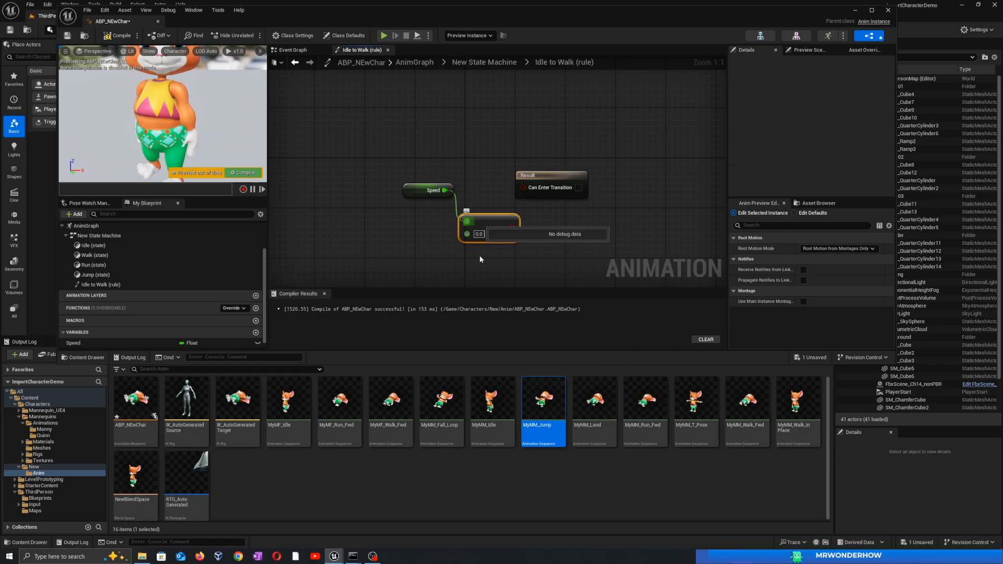
Step: Connect the comparison's output to Can Enter Transition on the Result node, then compile and save the blueprint
{"action": "left_click", "coordinate": [528, 176]}
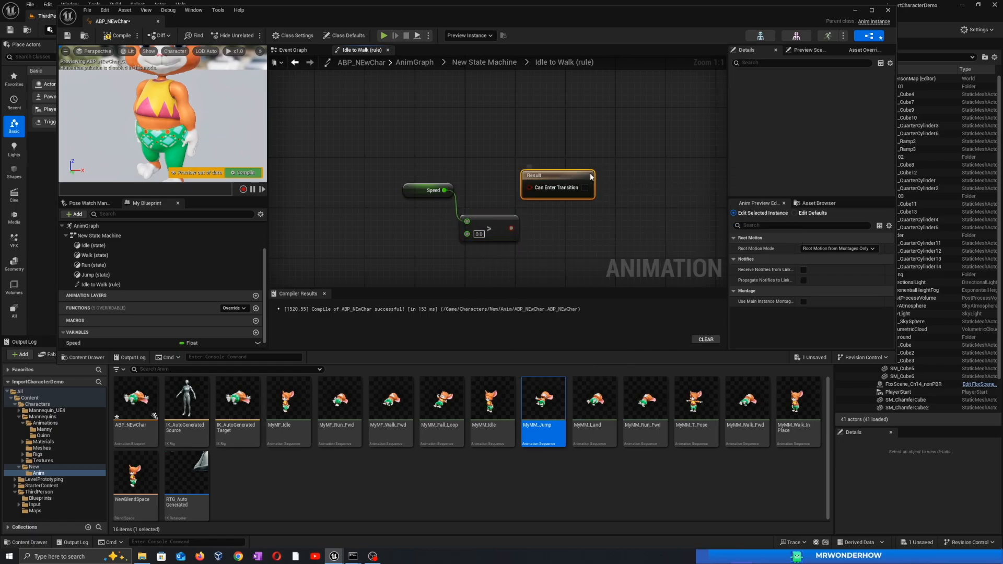
{"action": "left_click_drag", "start_coordinate": [528, 176], "coordinate": [552, 175]}
{"action": "left_click_drag", "start_coordinate": [511, 228], "coordinate": [548, 187]}
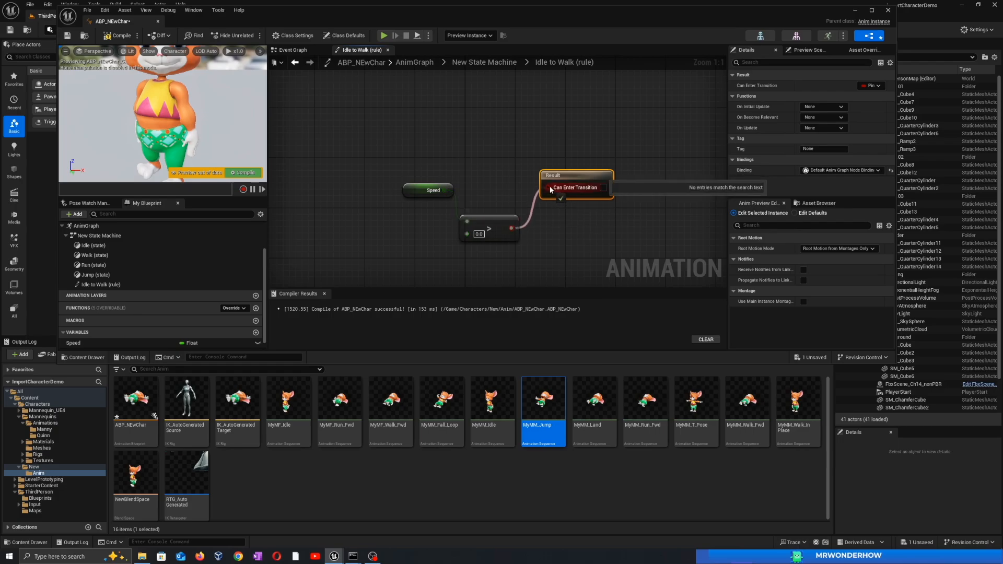
{"action": "left_click", "coordinate": [104, 35]}
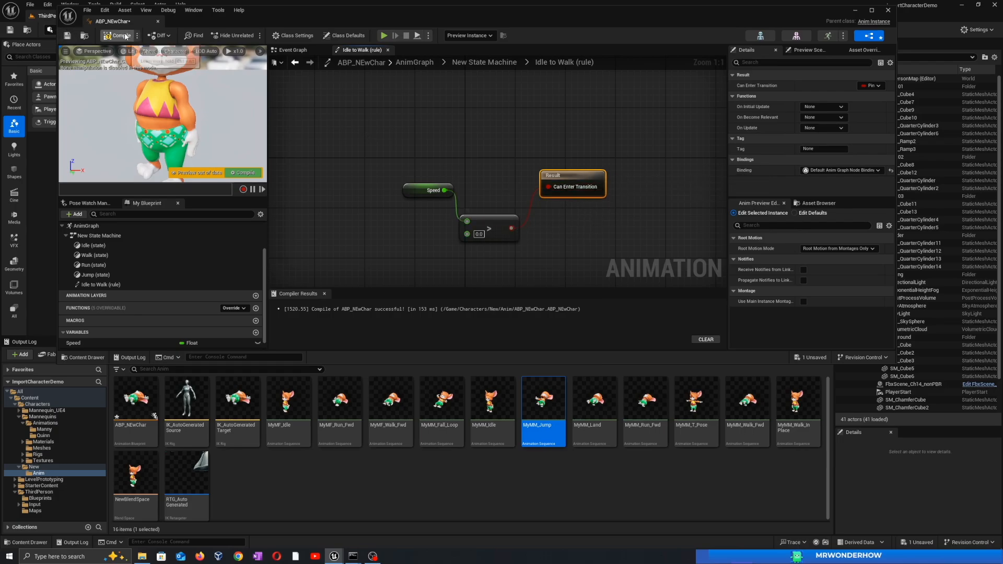
{"action": "left_click", "coordinate": [66, 35]}
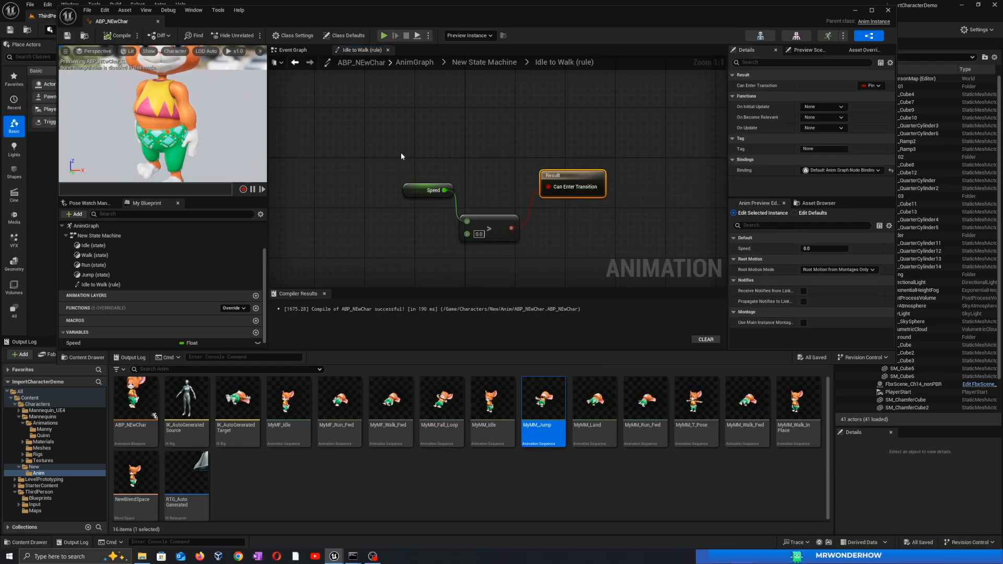
Step: Return to the AnimGraph, connect NewBlendSpace to the Output Pose in place of the state machine, and compile
{"action": "left_click", "coordinate": [484, 62]}
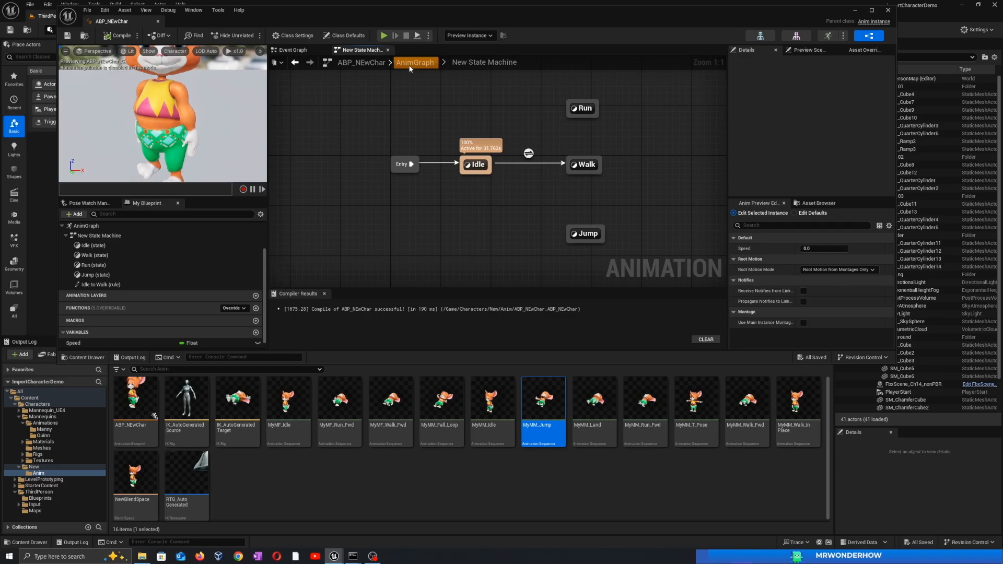
{"action": "left_click", "coordinate": [412, 65]}
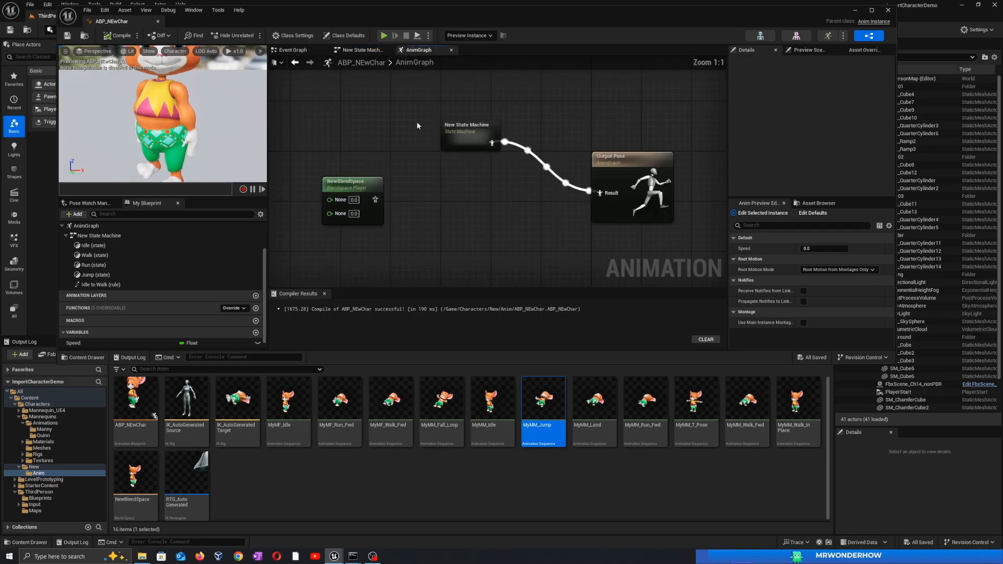
{"action": "left_click_drag", "start_coordinate": [361, 180], "coordinate": [482, 182]}
{"action": "left_click_drag", "start_coordinate": [494, 199], "coordinate": [599, 193]}
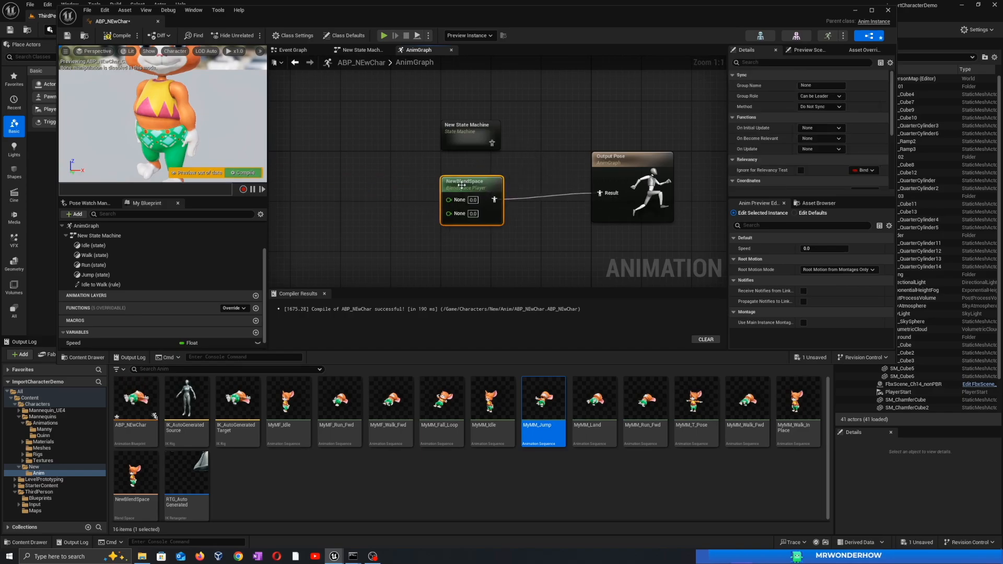
{"action": "left_click_drag", "start_coordinate": [462, 185], "coordinate": [459, 183]}
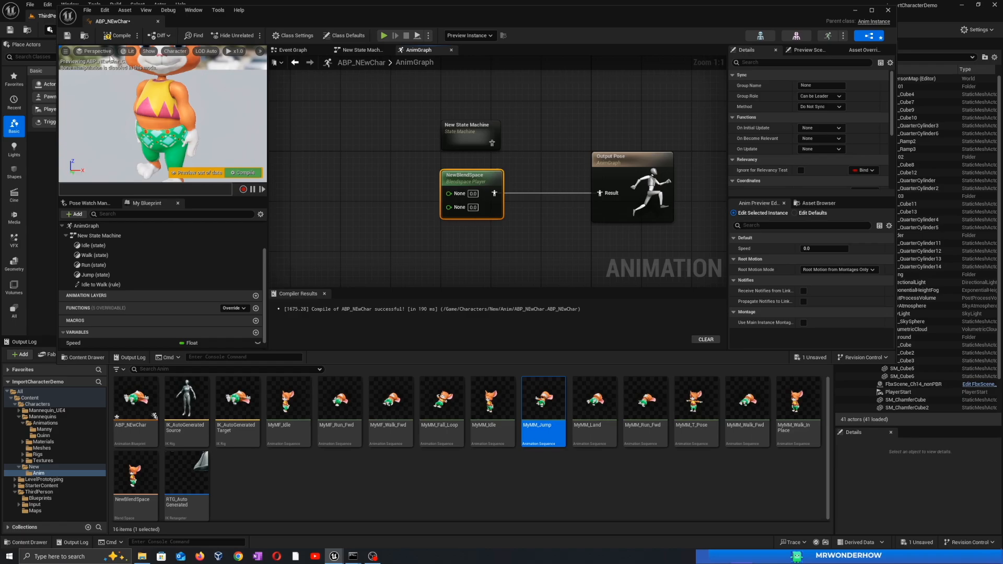
{"action": "left_click", "coordinate": [107, 39]}
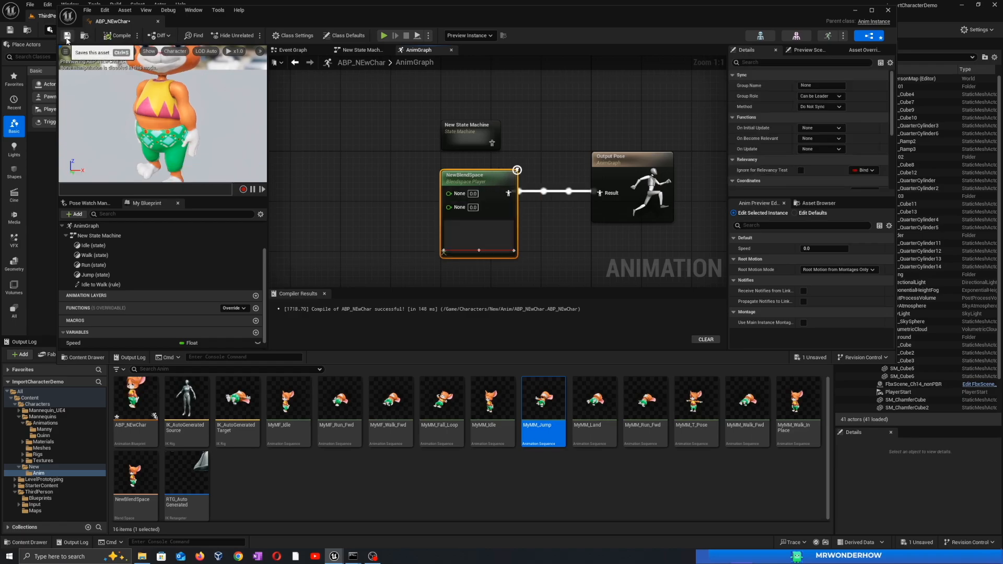
Step: Connect the Speed variable to the first input of the NewBlendSpace node, tidy its position, and compile
{"action": "left_click_drag", "start_coordinate": [74, 343], "coordinate": [451, 194]}
{"action": "left_click_drag", "start_coordinate": [376, 189], "coordinate": [371, 201]}
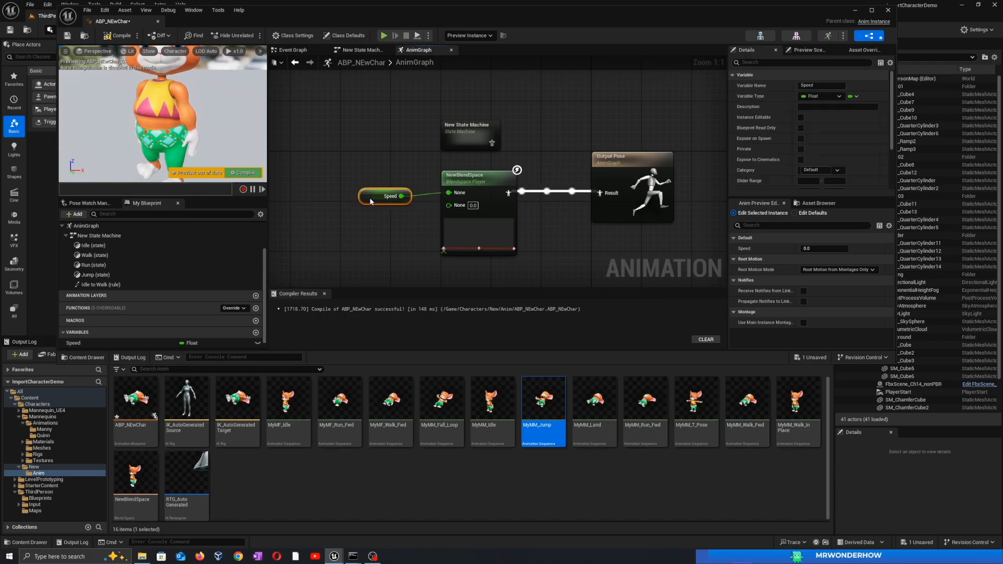
{"action": "left_click", "coordinate": [118, 35]}
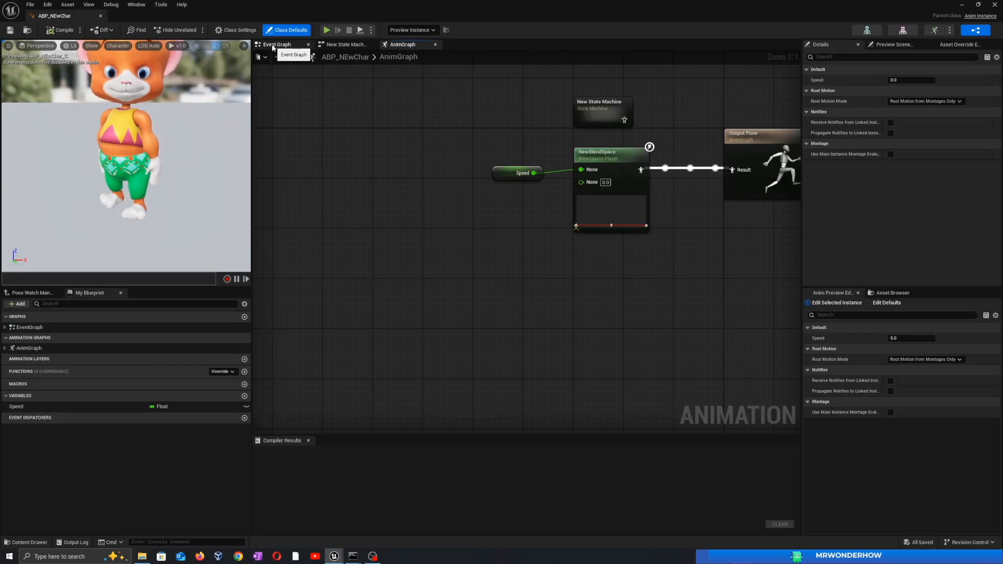
Step: In the Event Graph, cast Try Get Pawn Owner's return value to BP_ThirdPersonNewChar and run the cast from Event BlueprintUpdateAnimation
{"action": "left_click", "coordinate": [277, 46]}
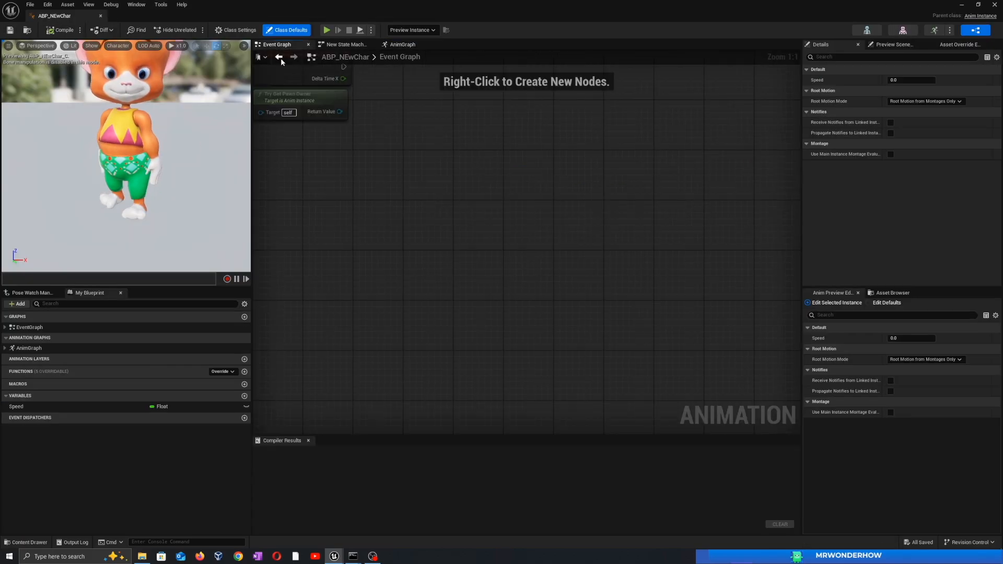
{"action": "key", "text": "Home"}
{"action": "left_click_drag", "start_coordinate": [501, 278], "coordinate": [550, 267]}
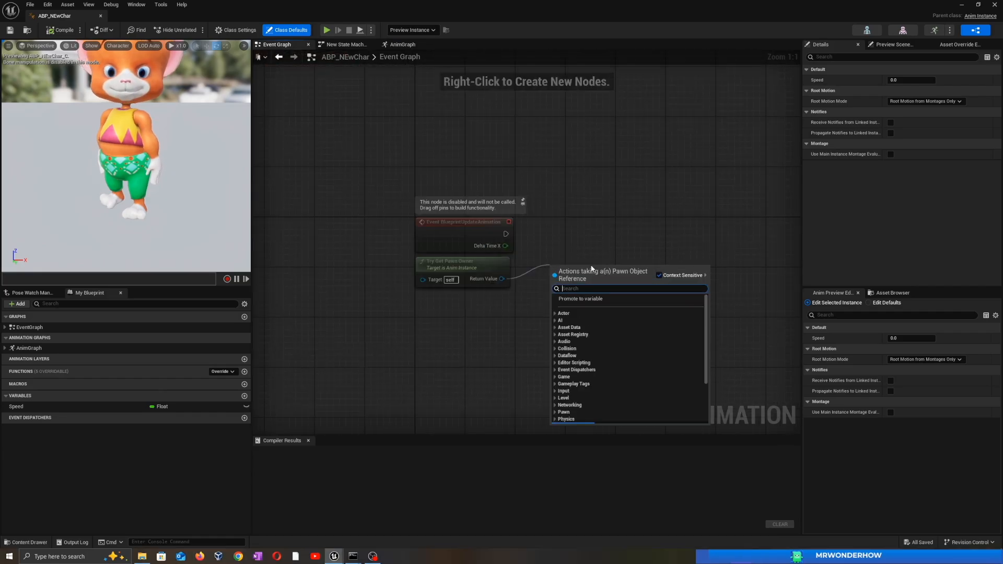
{"action": "type", "text": "cast"}
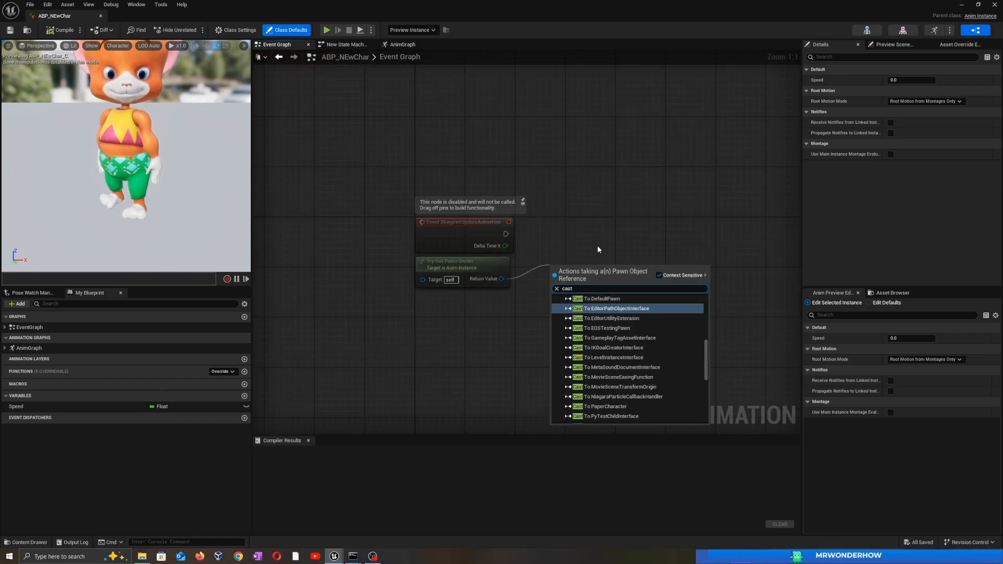
{"action": "type", "text": " to Thir"}
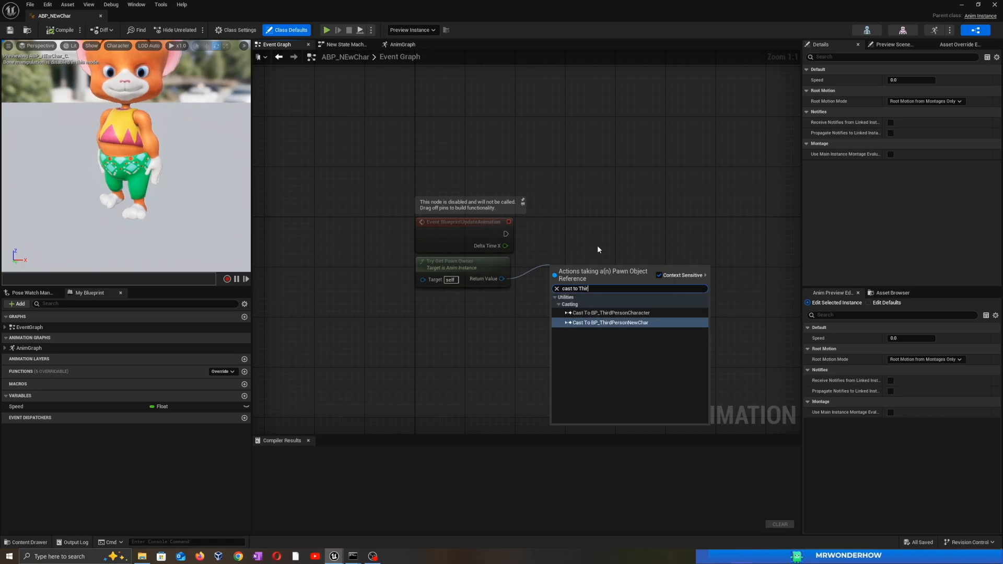
{"action": "key", "text": "Return"}
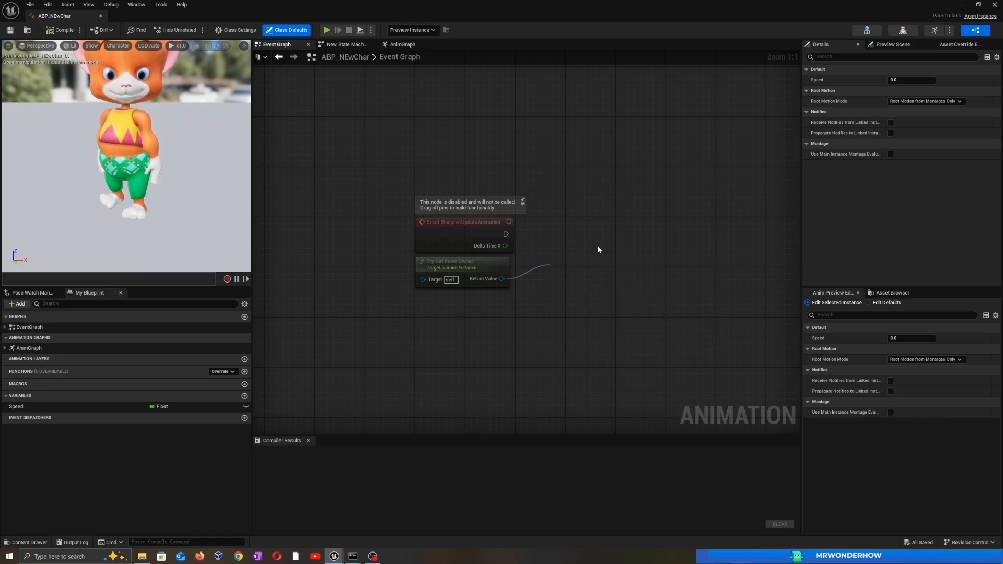
{"action": "left_click_drag", "start_coordinate": [599, 268], "coordinate": [598, 224]}
{"action": "left_click_drag", "start_coordinate": [504, 236], "coordinate": [555, 234]}
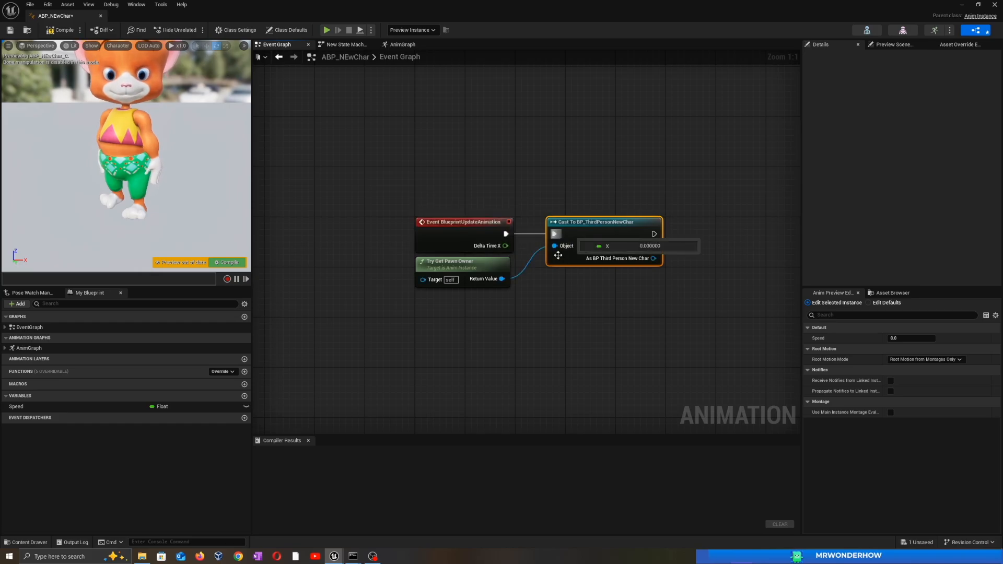
Step: Move the three Event Graph nodes together to free up space, and place Try Get Pawn Owner farther below the event node
{"action": "left_click_drag", "start_coordinate": [426, 183], "coordinate": [598, 314]}
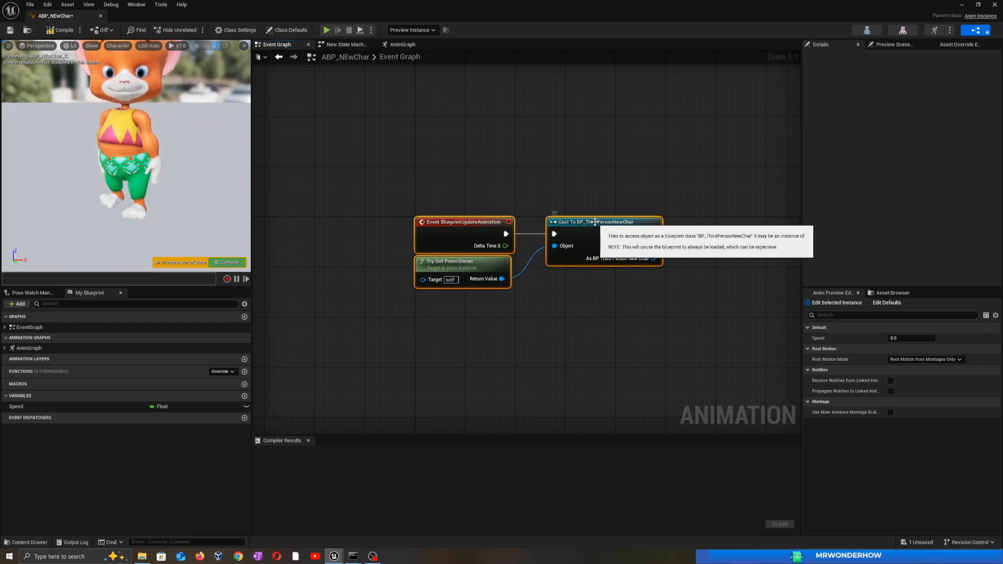
{"action": "left_click_drag", "start_coordinate": [599, 223], "coordinate": [504, 192]}
{"action": "left_click", "coordinate": [426, 287]}
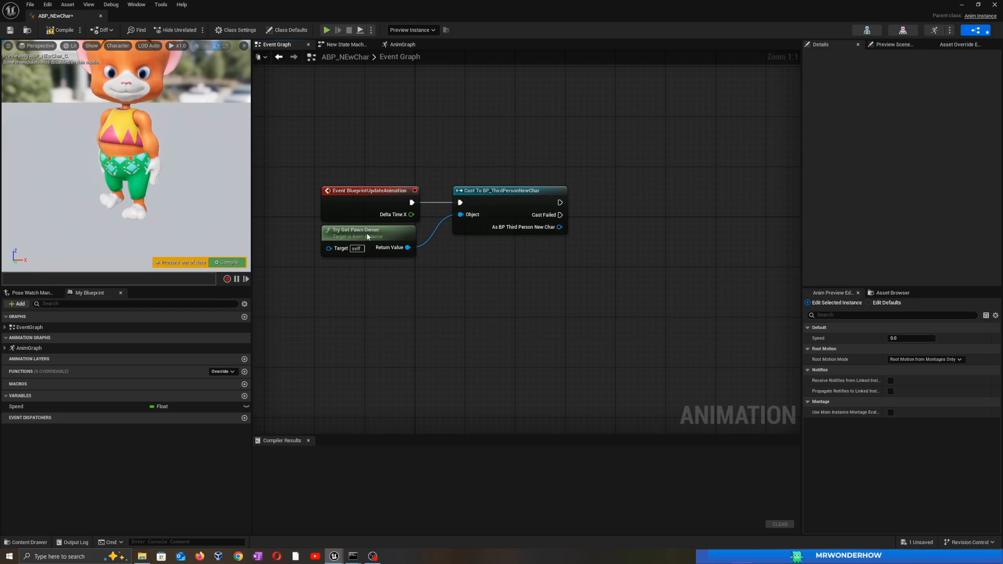
{"action": "left_click_drag", "start_coordinate": [366, 234], "coordinate": [369, 251]}
{"action": "left_click", "coordinate": [513, 260]}
{"action": "left_click_drag", "start_coordinate": [558, 226], "coordinate": [596, 227]}
{"action": "type", "text": "ge"}
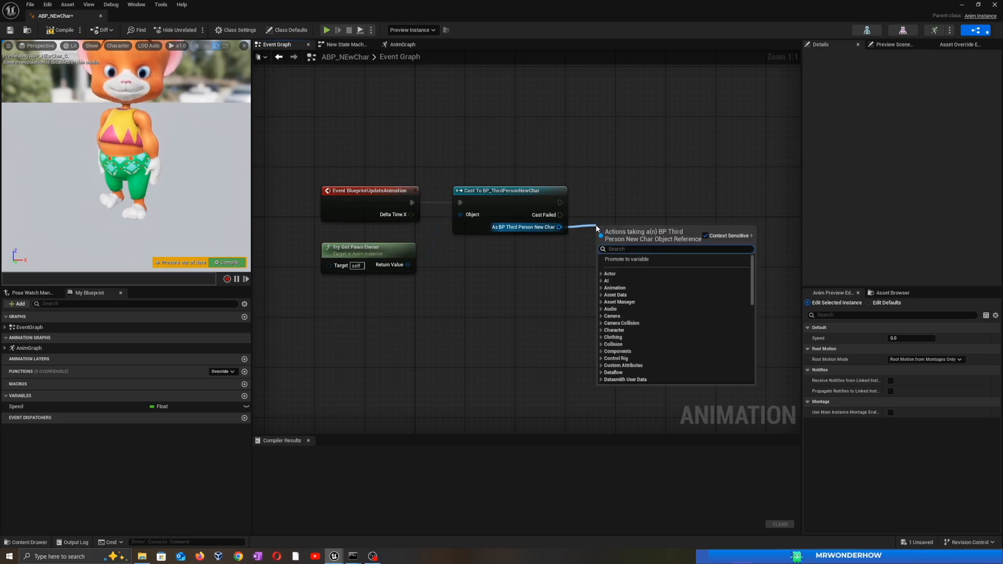
{"action": "type", "text": "t v"}
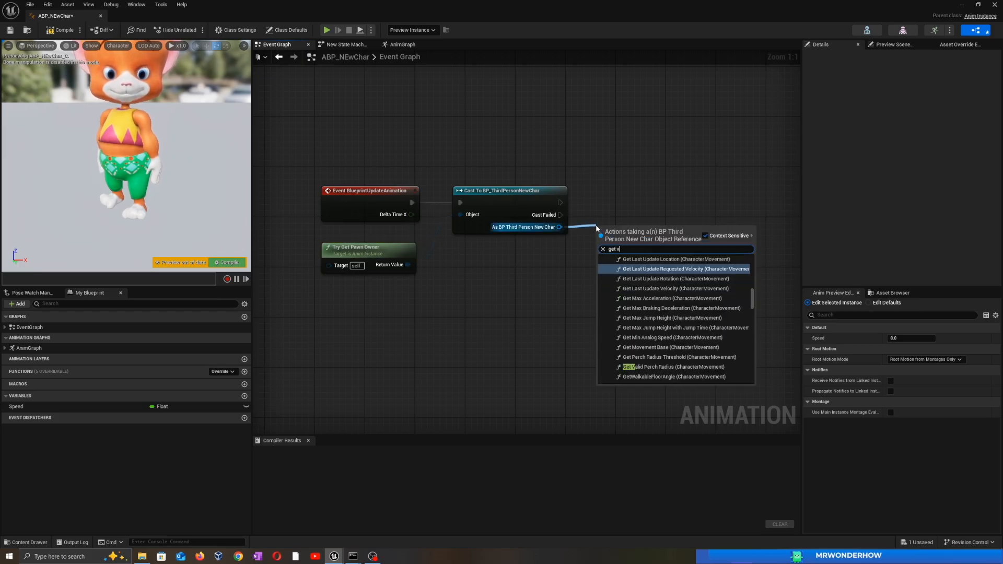
{"action": "type", "text": "elocity"}
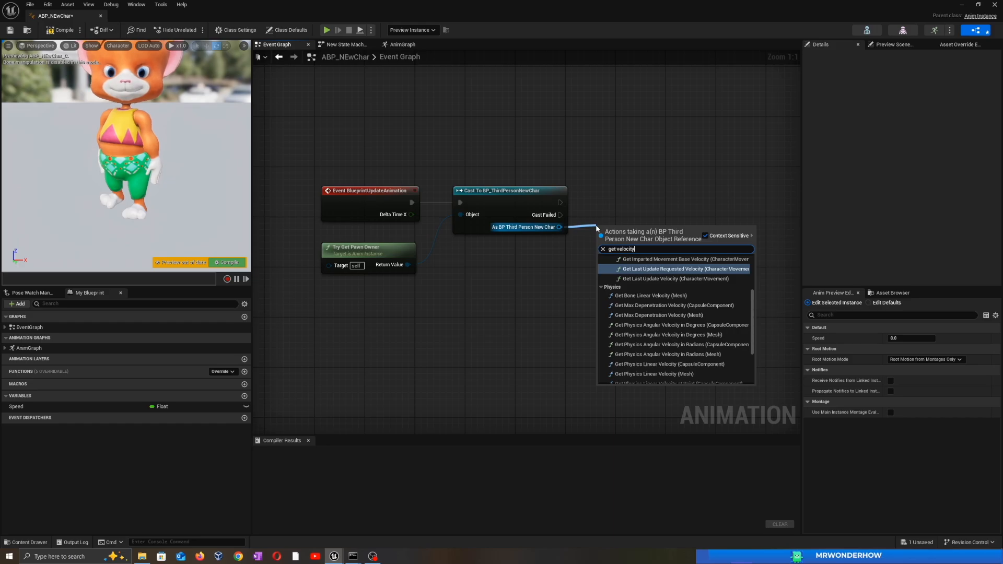
{"action": "key", "text": "Escape"}
Step: Add a Get Character Movement node from the cast's As BP Third Person New Char output
{"action": "left_click_drag", "start_coordinate": [559, 226], "coordinate": [591, 225]}
{"action": "type", "text": "ch"}
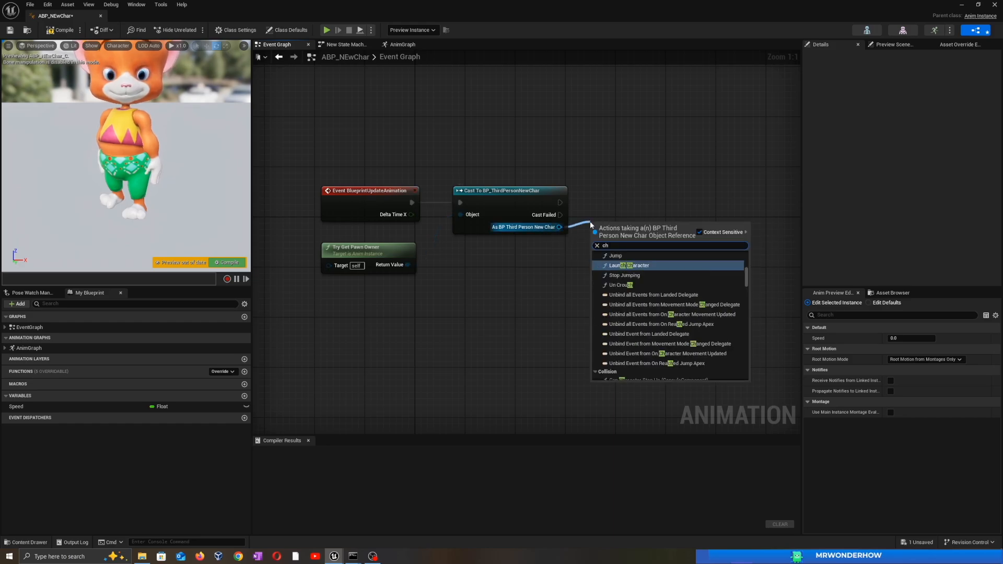
{"action": "type", "text": "aract"}
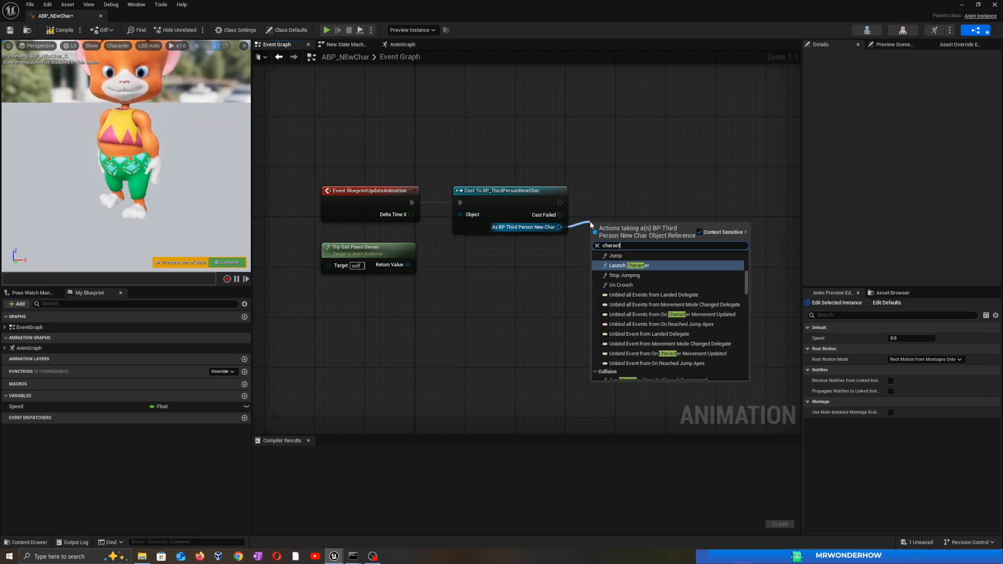
{"action": "type", "text": "er move"}
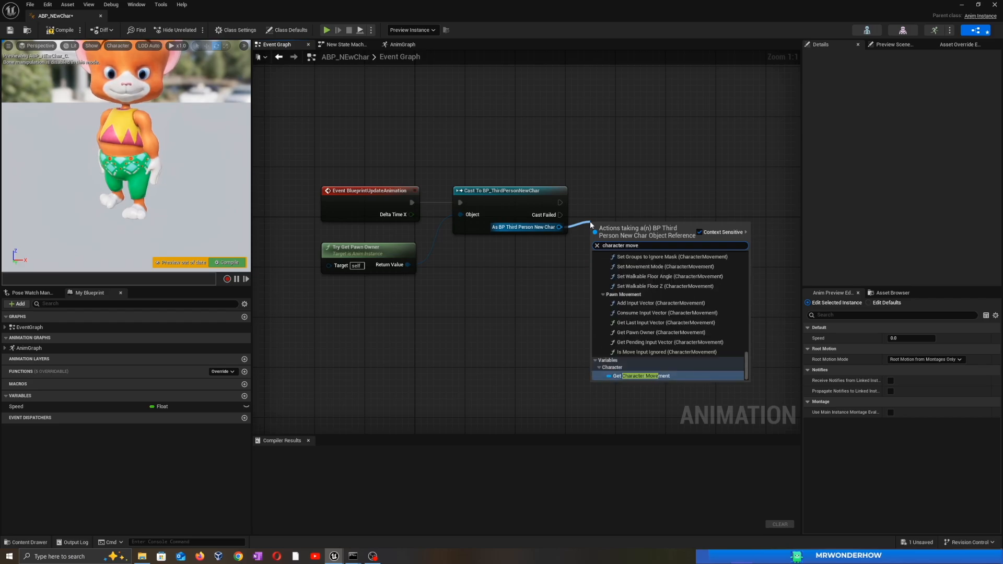
{"action": "left_click", "coordinate": [675, 377]}
Step: Add a Get Velocity node fed by the Character Movement output and place it beside the Character Movement node
{"action": "left_click_drag", "start_coordinate": [623, 230], "coordinate": [647, 204]}
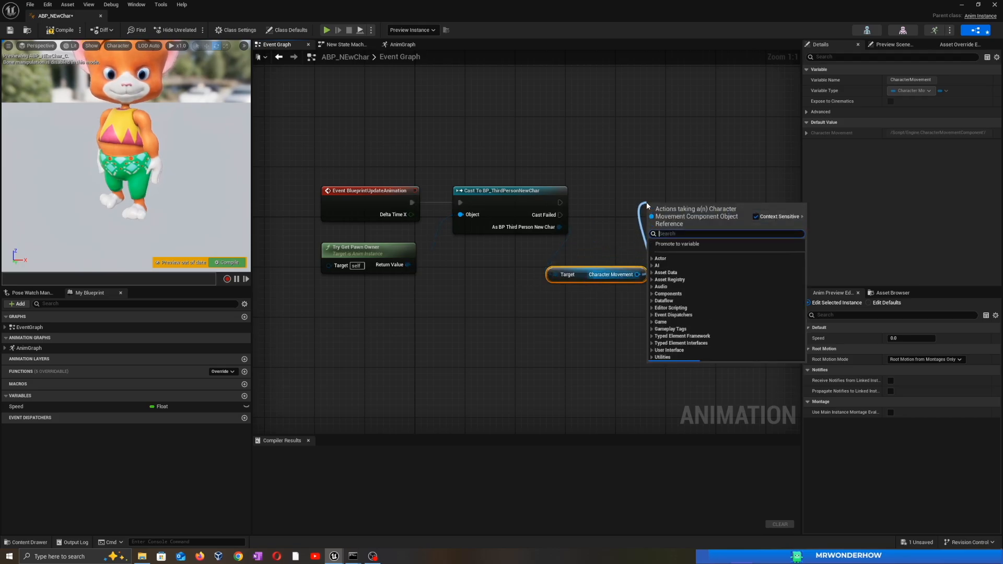
{"action": "type", "text": "get"}
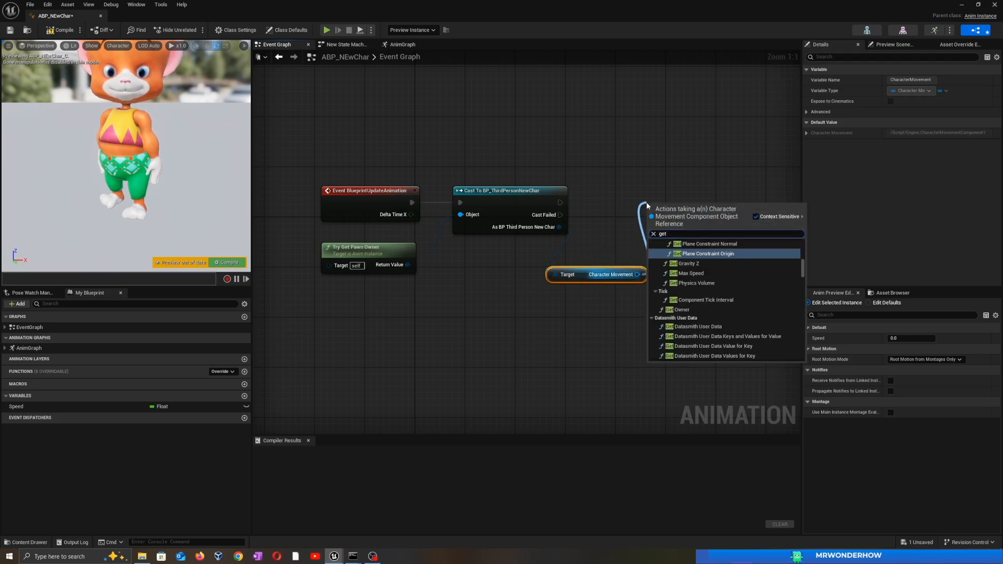
{"action": "type", "text": " velo"}
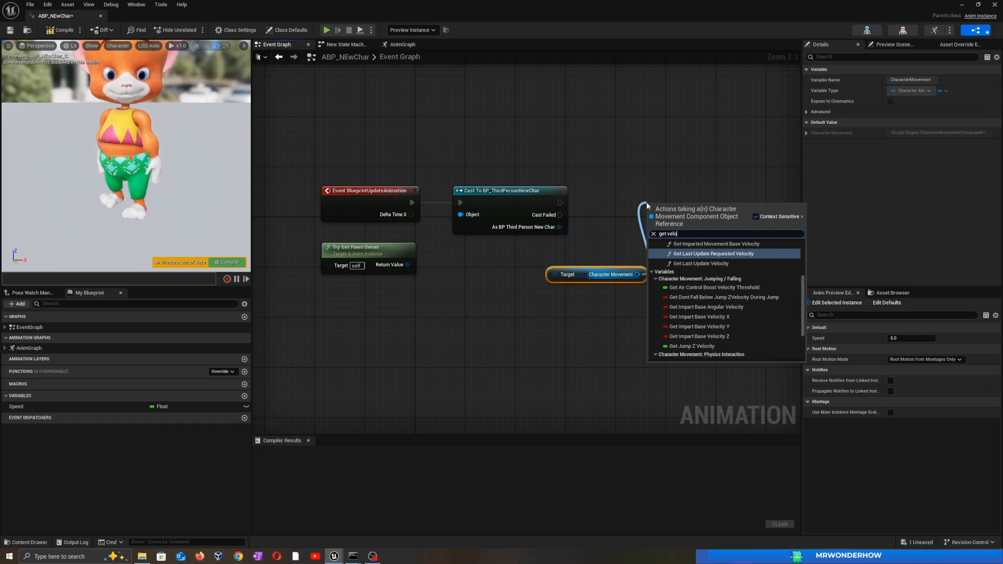
{"action": "type", "text": "city"}
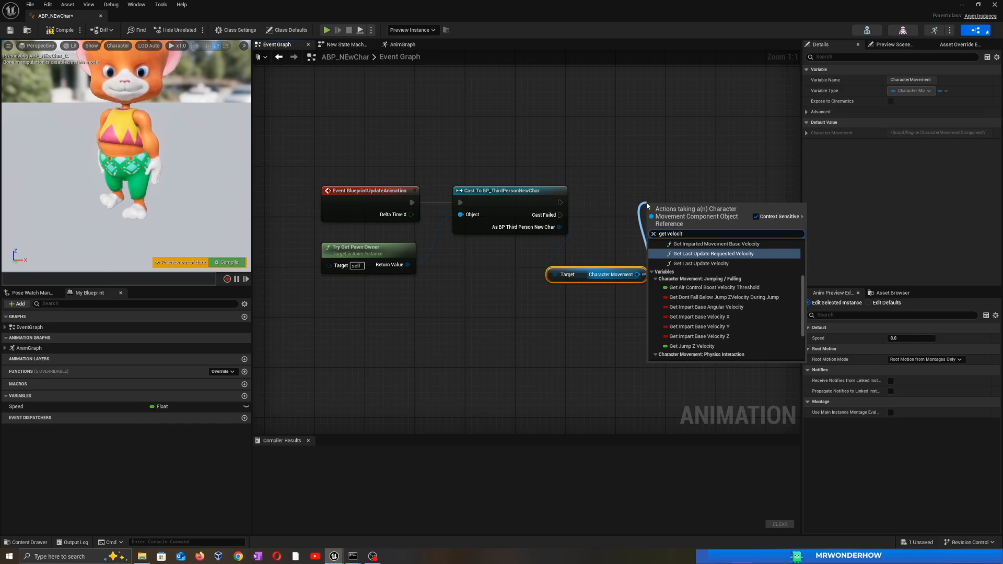
{"action": "key", "text": "BackSpace"}
{"action": "key", "text": "BackSpace"}
{"action": "key", "text": "BackSpace"}
{"action": "key", "text": "BackSpace"}
{"action": "key", "text": "BackSpace"}
{"action": "key", "text": "BackSpace"}
{"action": "key", "text": "BackSpace"}
{"action": "key", "text": "BackSpace"}
{"action": "key", "text": "BackSpace"}
{"action": "key", "text": "BackSpace"}
{"action": "key", "text": "BackSpace"}
{"action": "key", "text": "BackSpace"}
{"action": "type", "text": "velo"}
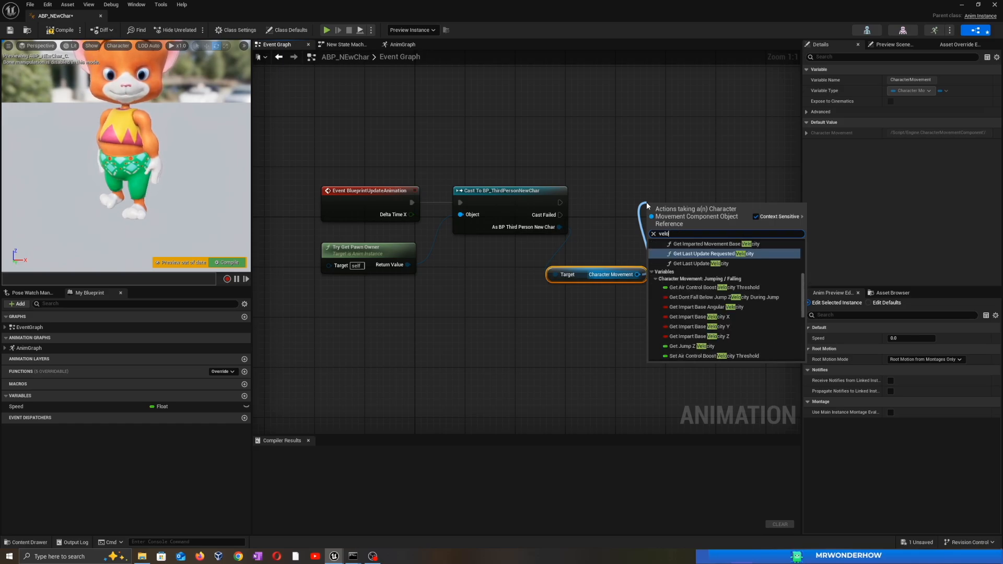
{"action": "type", "text": "city"}
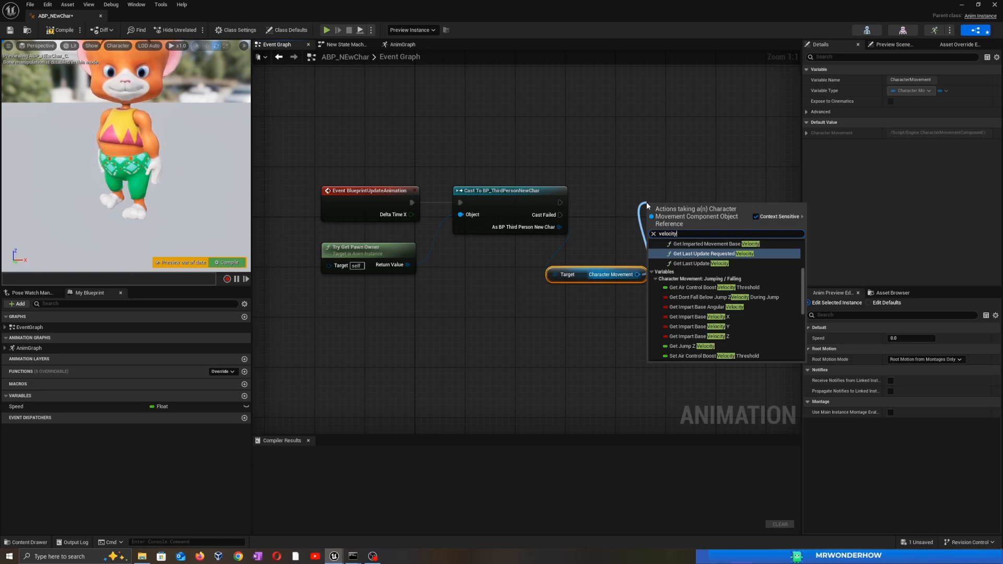
{"action": "key", "text": "Return"}
{"action": "left_click_drag", "start_coordinate": [675, 208], "coordinate": [650, 240]}
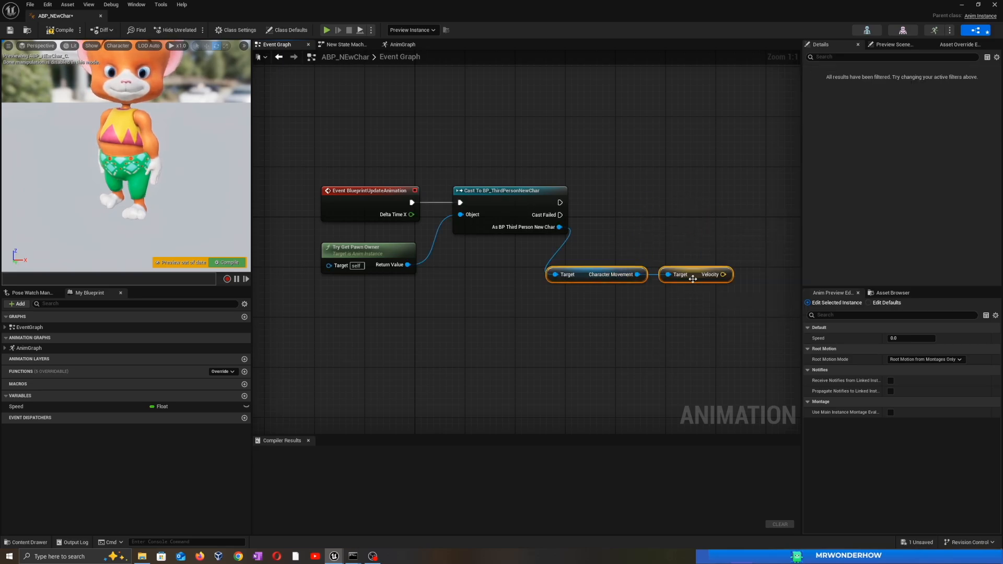
Step: Move the Character Movement and Velocity nodes under the cast, add a Vector Length node from Velocity, and place it above Velocity
{"action": "left_click_drag", "start_coordinate": [692, 279], "coordinate": [650, 255]}
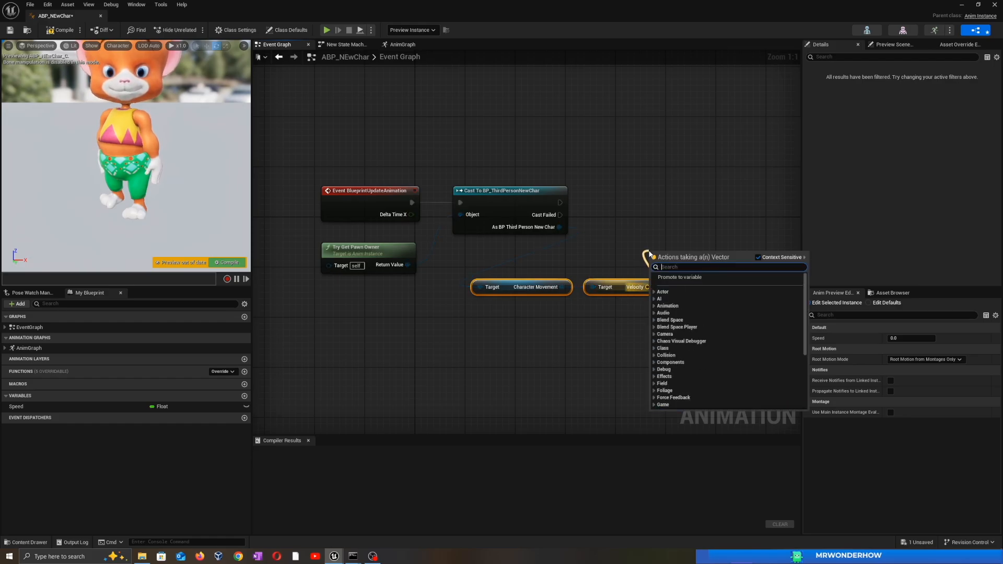
{"action": "type", "text": "vector len"}
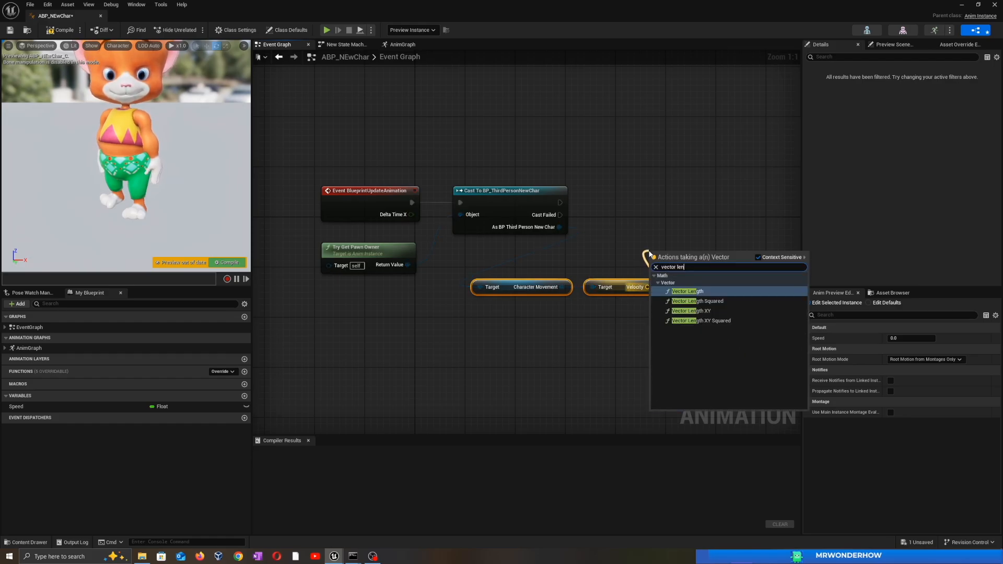
{"action": "key", "text": "Return"}
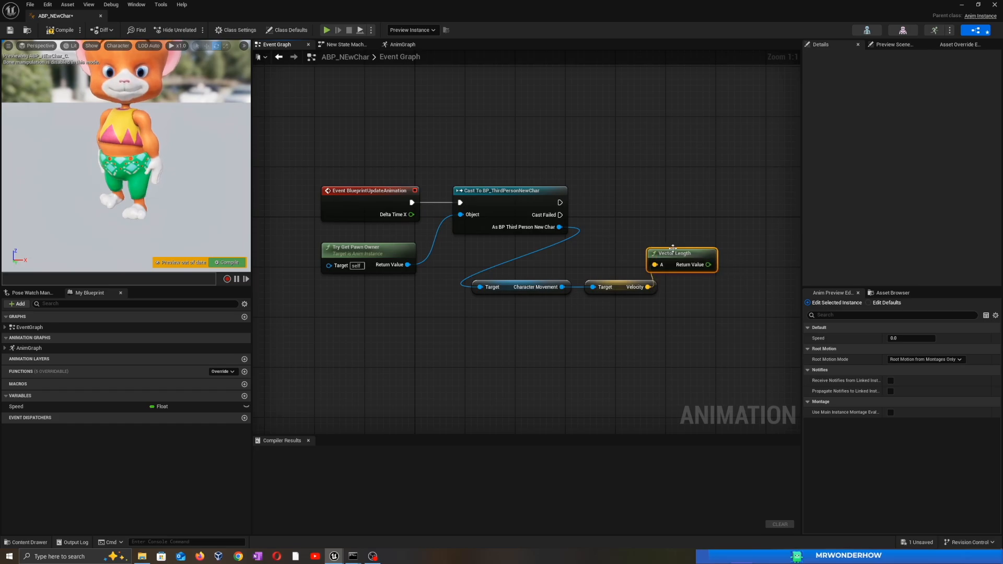
{"action": "left_click_drag", "start_coordinate": [711, 256], "coordinate": [672, 238]}
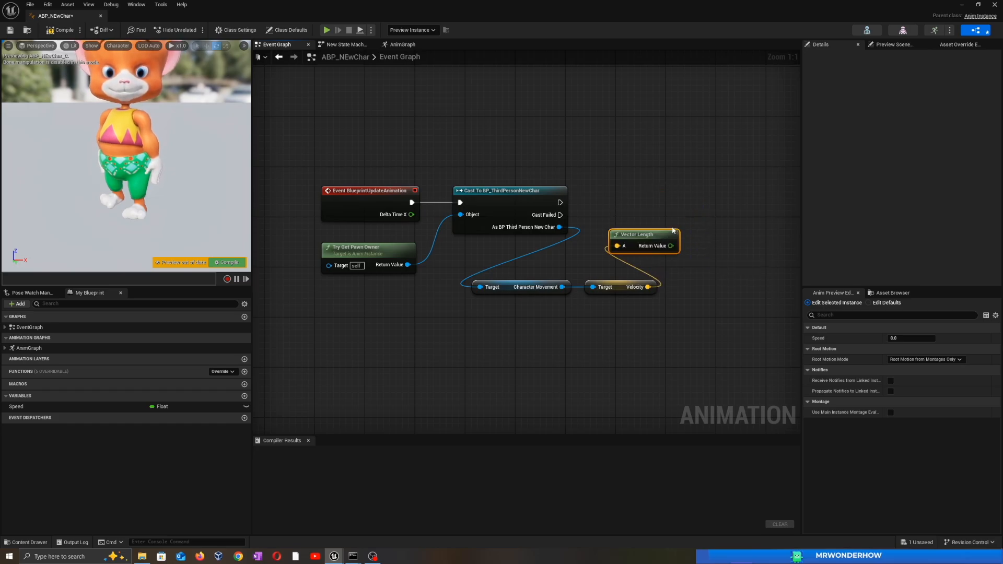
Step: Add a Set Speed node, run it from the cast's successful execution output, and feed it Vector Length's return value
{"action": "left_click", "coordinate": [16, 407]}
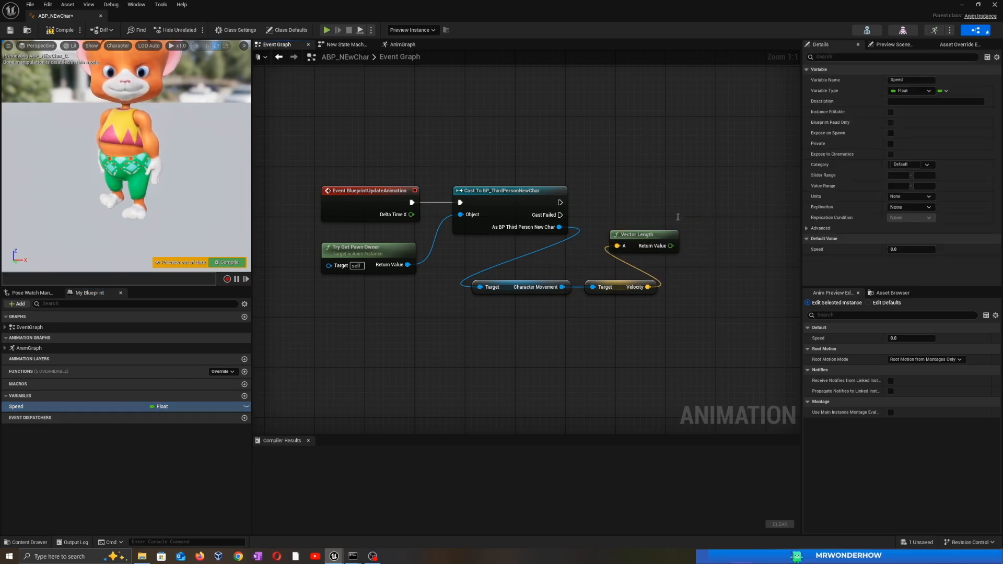
{"action": "left_click_drag", "start_coordinate": [16, 406], "coordinate": [707, 195], "text": "alt"}
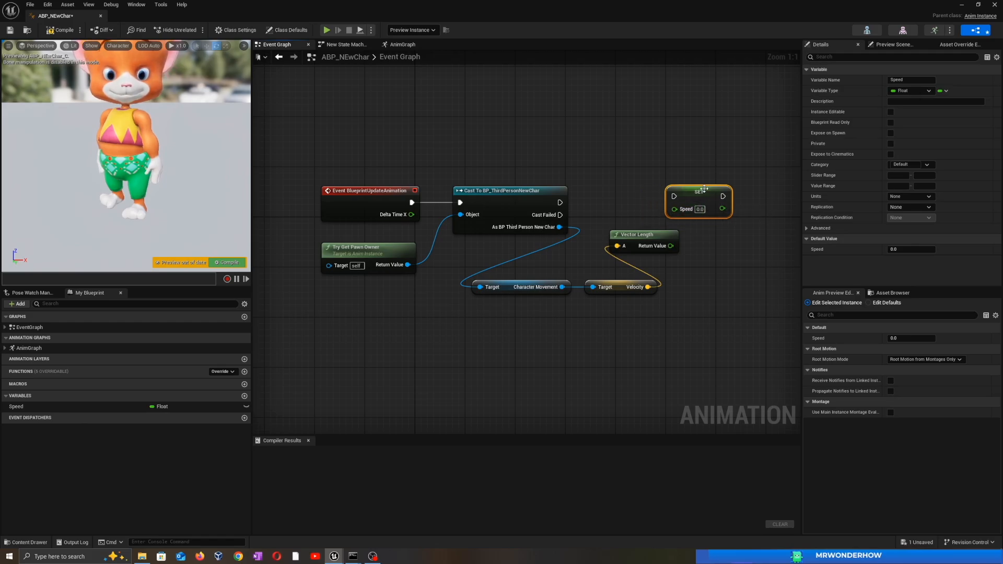
{"action": "left_click_drag", "start_coordinate": [560, 202], "coordinate": [687, 203]}
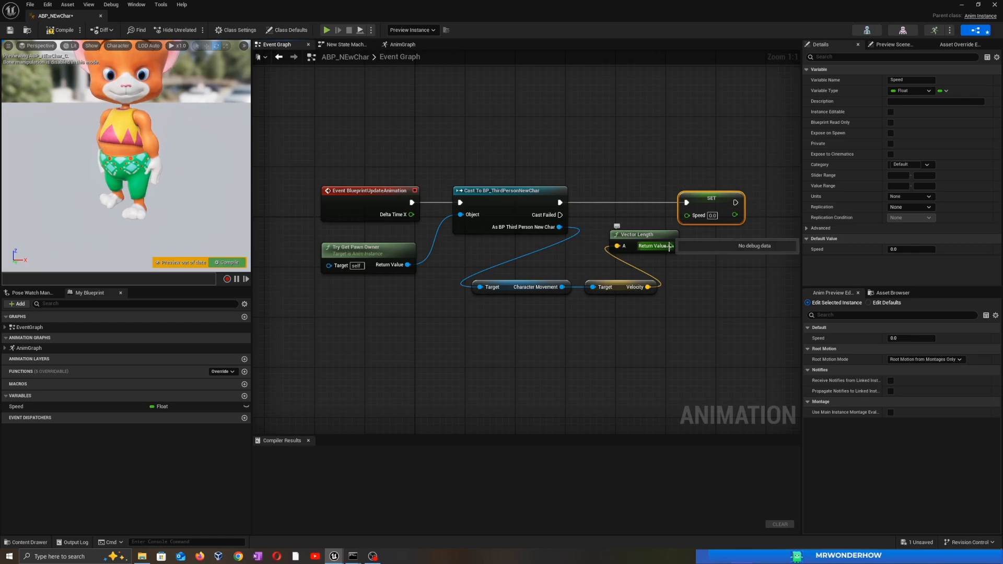
{"action": "left_click_drag", "start_coordinate": [671, 246], "coordinate": [687, 214]}
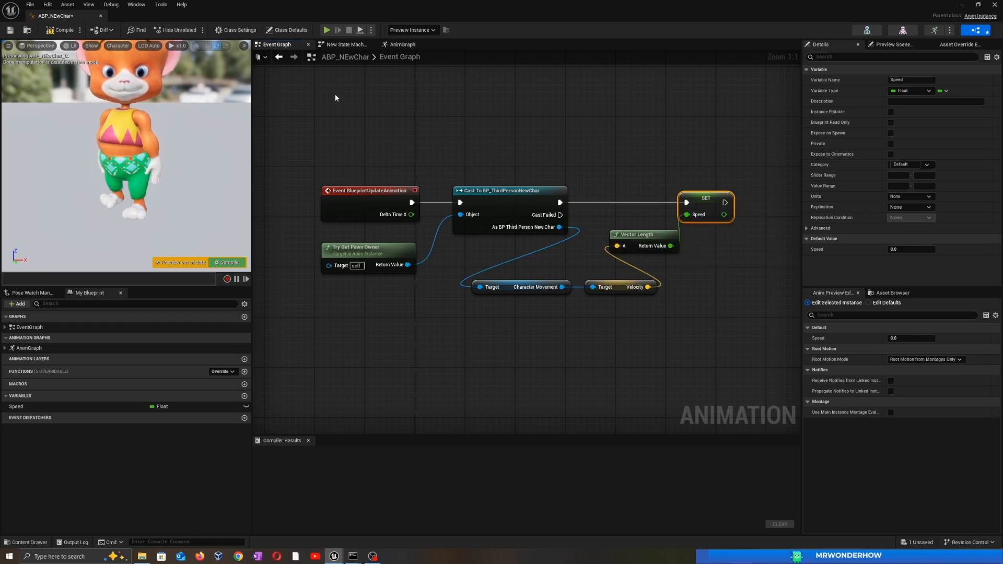
Step: Compile and save the ABP_NEwChar Animation Blueprint
{"action": "left_click", "coordinate": [66, 34]}
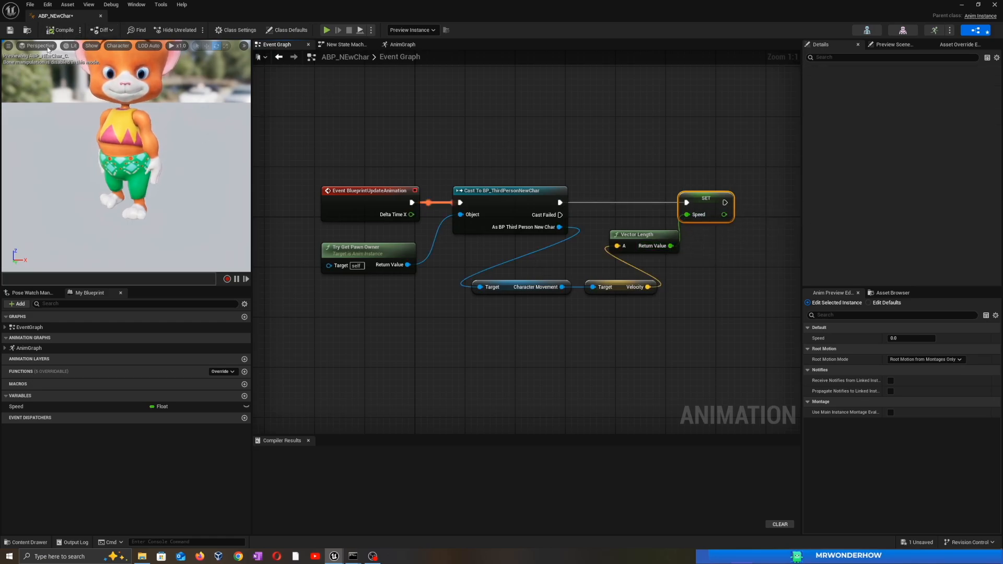
{"action": "left_click", "coordinate": [10, 31]}
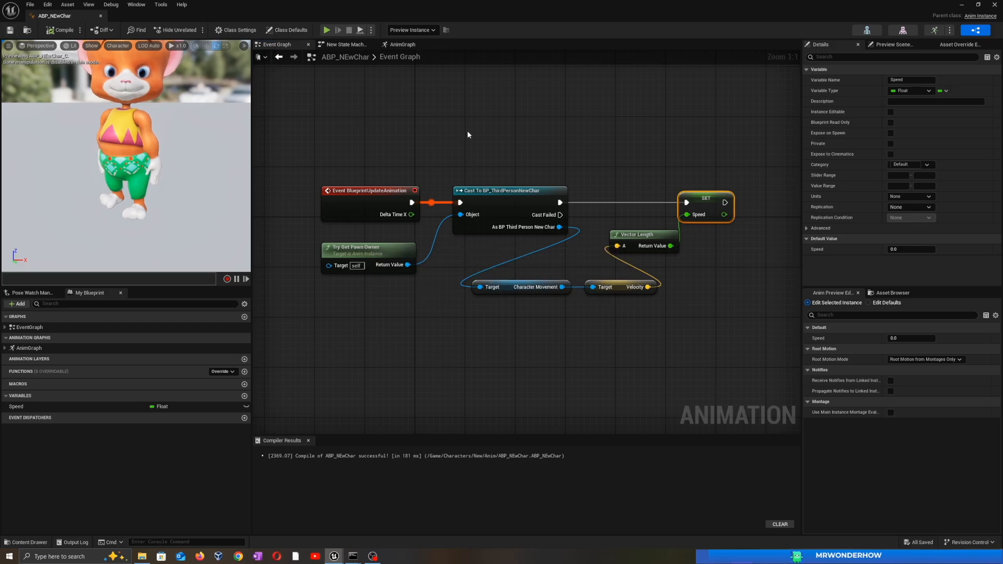
{"action": "left_click", "coordinate": [467, 130]}
Step: Recompile the Animation Blueprint from its AnimGraph and close its editor
{"action": "left_click", "coordinate": [397, 45]}
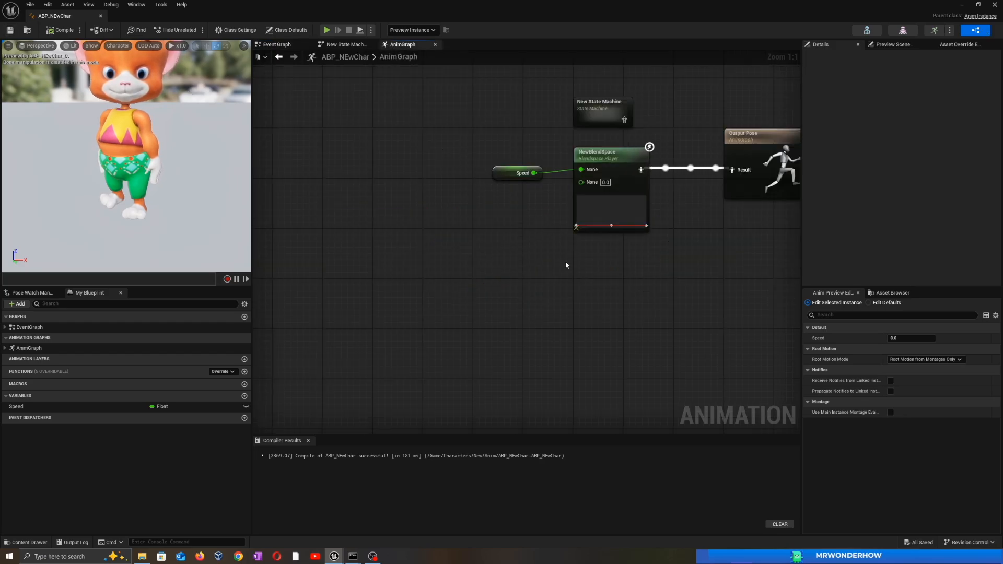
{"action": "left_click", "coordinate": [60, 30]}
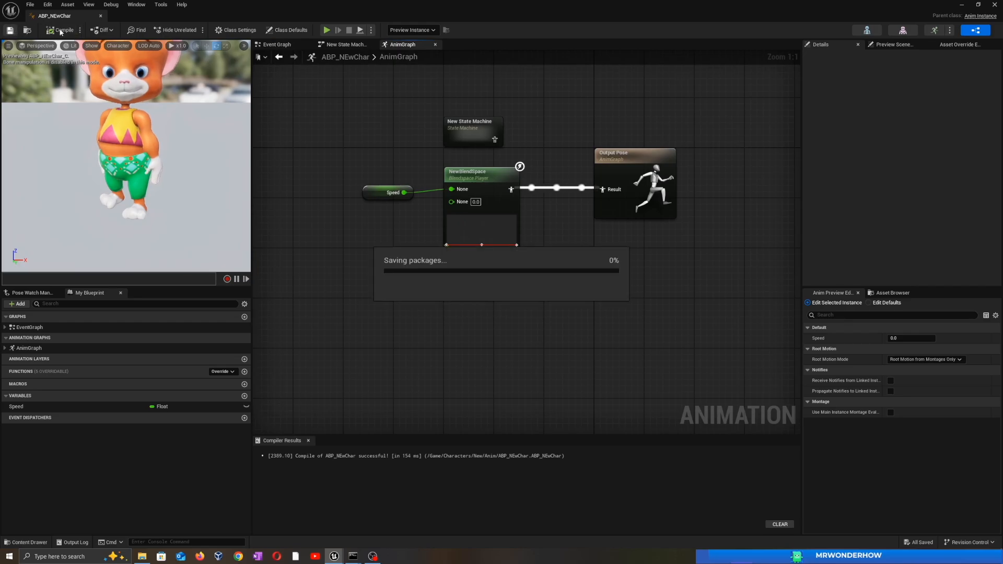
{"action": "left_click", "coordinate": [101, 17]}
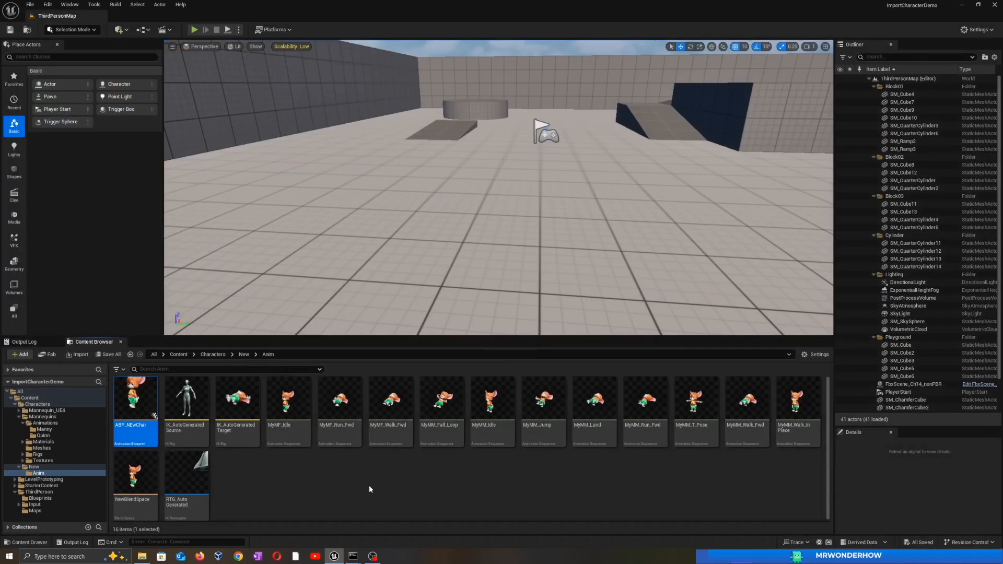
Step: Play-test the character in the level, moving it in all directions to check its animations, and stop the session
{"action": "left_click", "coordinate": [370, 489]}
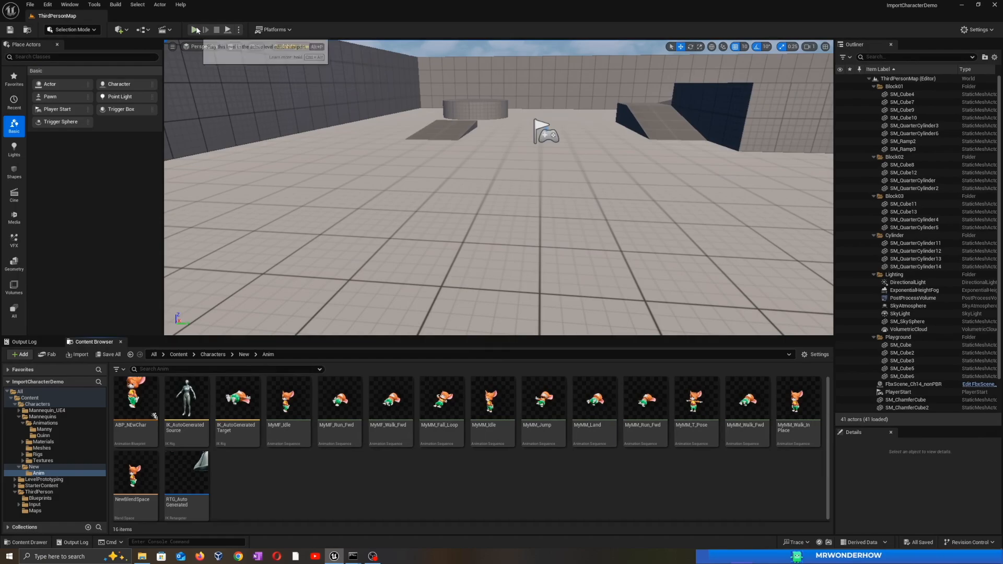
{"action": "left_click", "coordinate": [194, 30]}
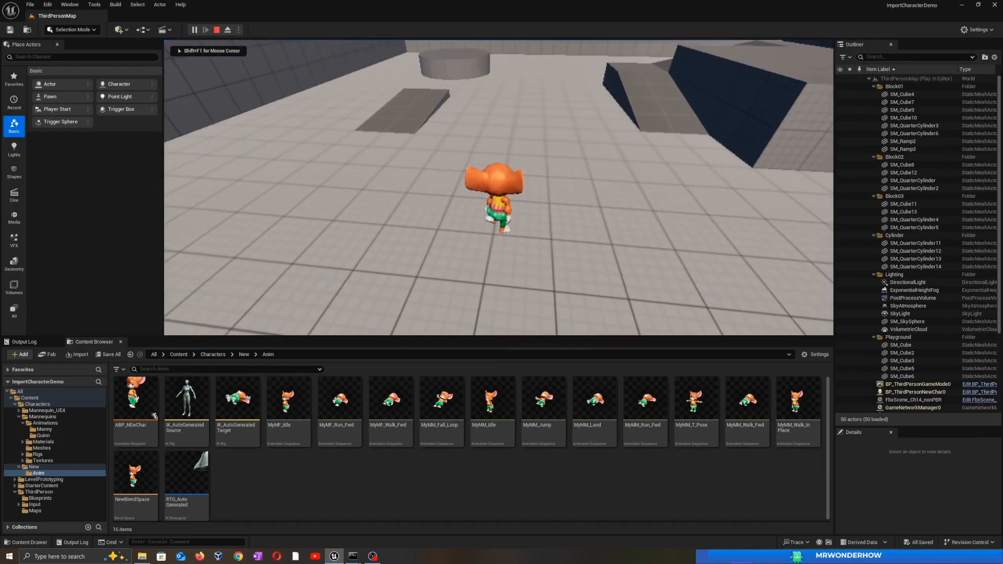
{"action": "key", "text": "d"}
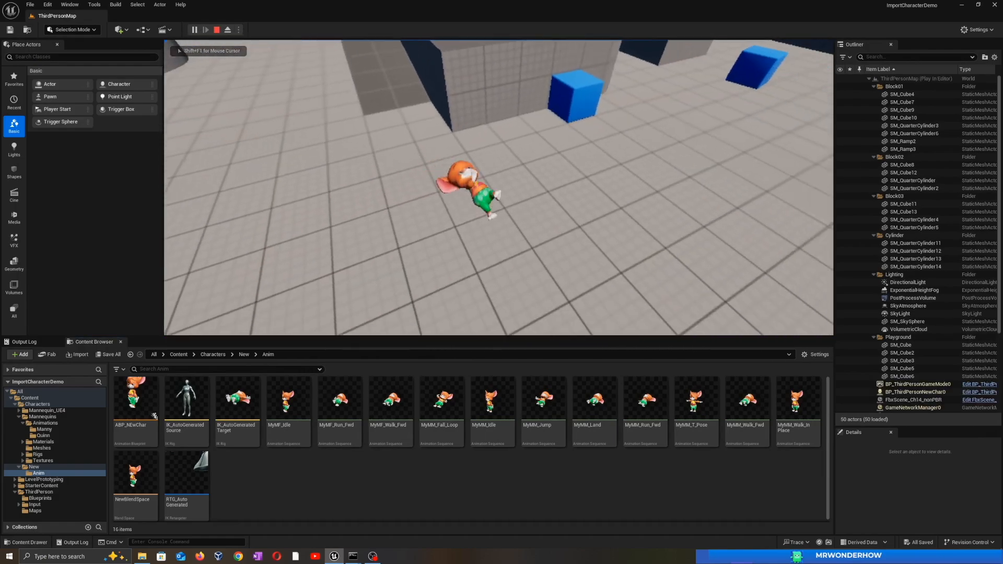
{"action": "key", "text": "a"}
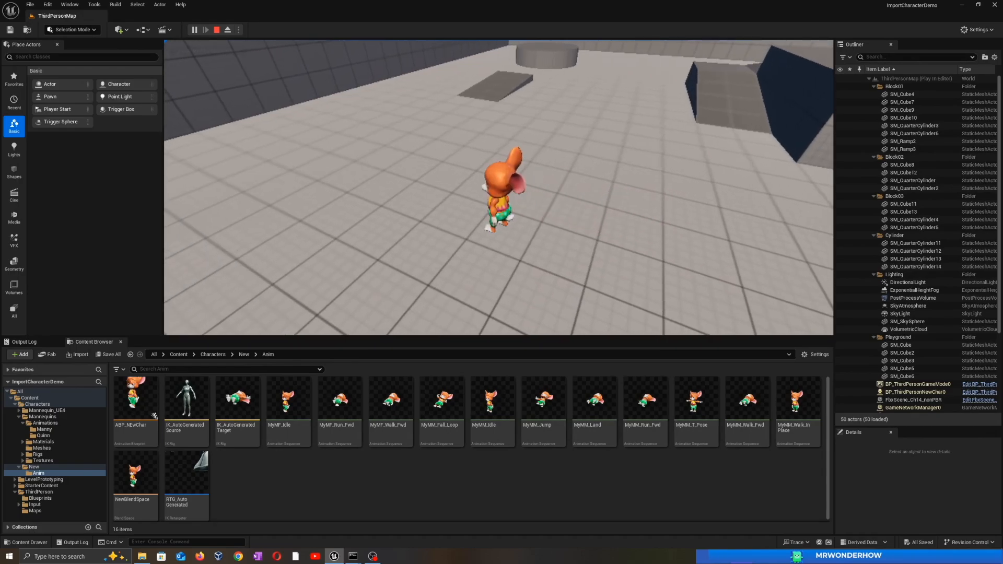
{"action": "key", "text": "w"}
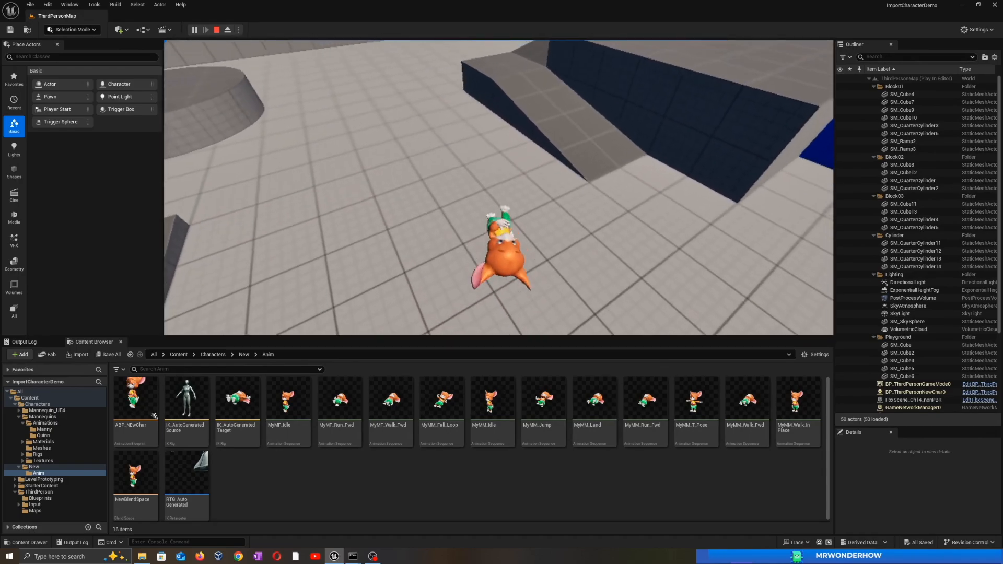
{"action": "key", "text": "s"}
{"action": "key", "text": "d"}
{"action": "key", "text": "a"}
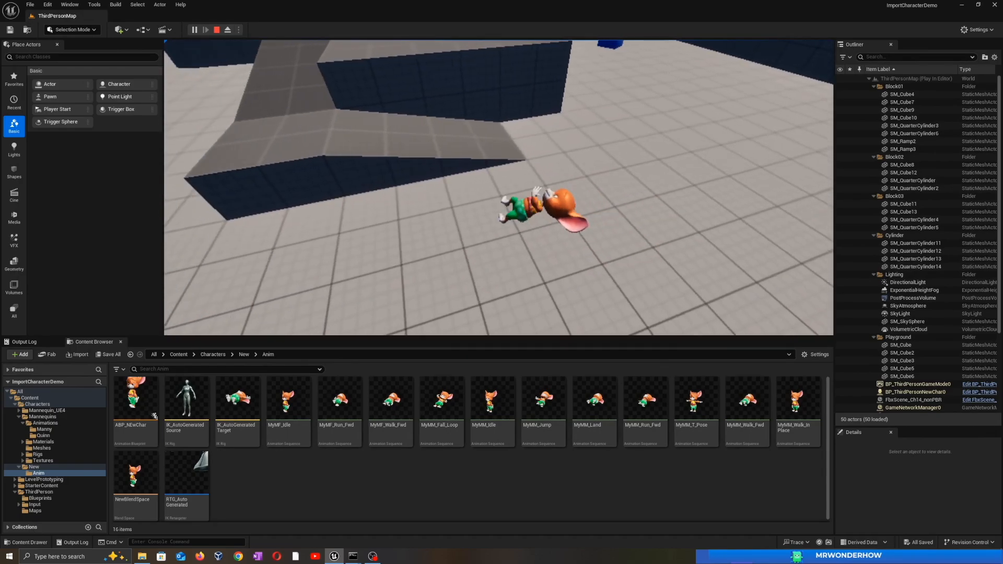
{"action": "key", "text": "s"}
{"action": "key", "text": "d"}
{"action": "key", "text": "w"}
{"action": "key", "text": "d"}
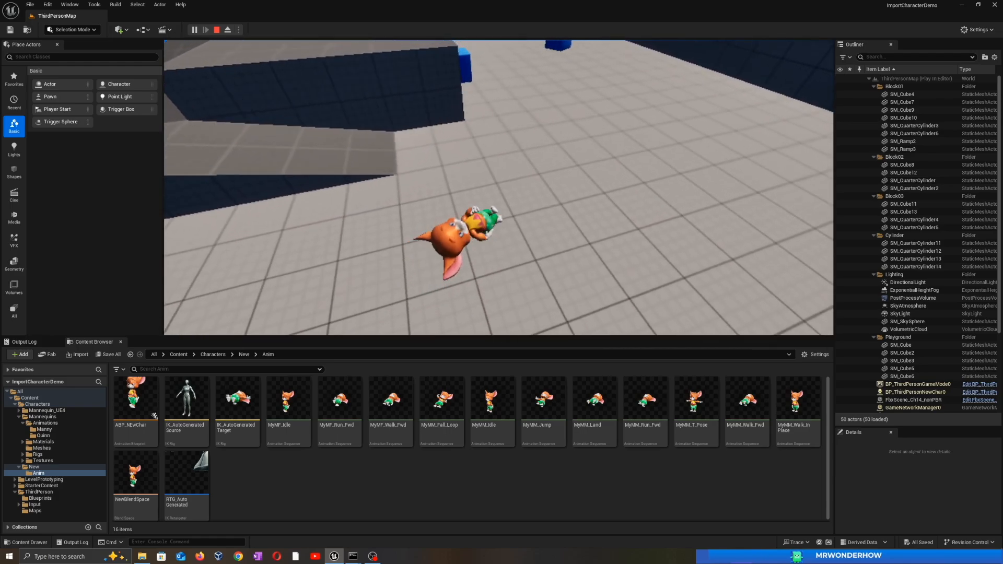
{"action": "key", "text": "a"}
{"action": "key", "text": "d"}
{"action": "key", "text": "a"}
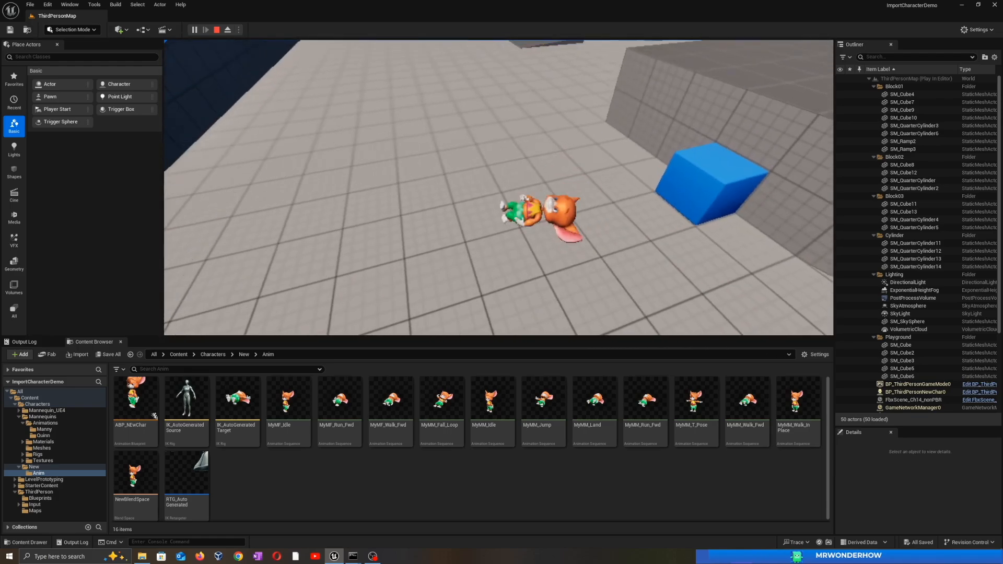
{"action": "key", "text": "w"}
{"action": "key", "text": "a"}
{"action": "key", "text": "w"}
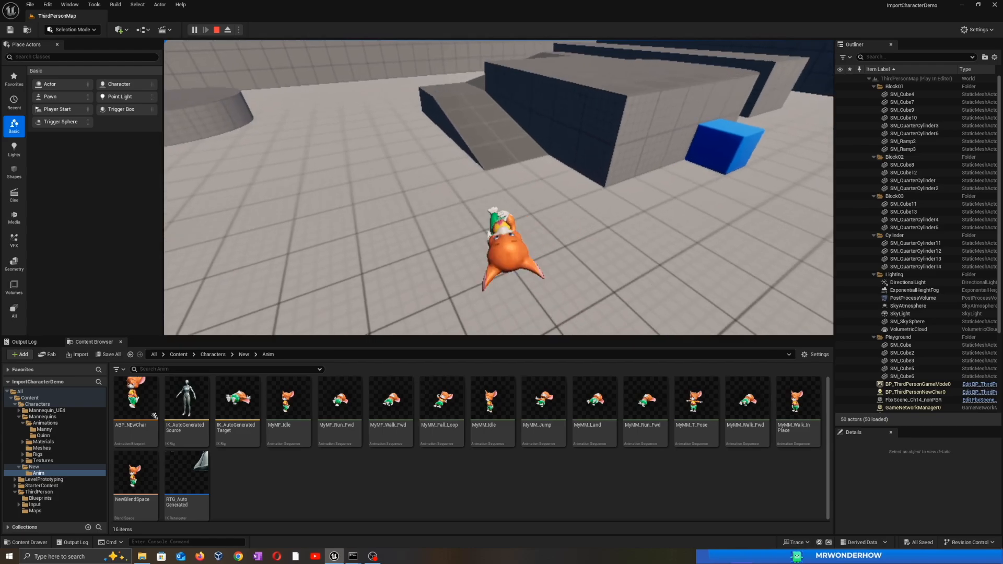
{"action": "key", "text": "a"}
{"action": "key", "text": "w"}
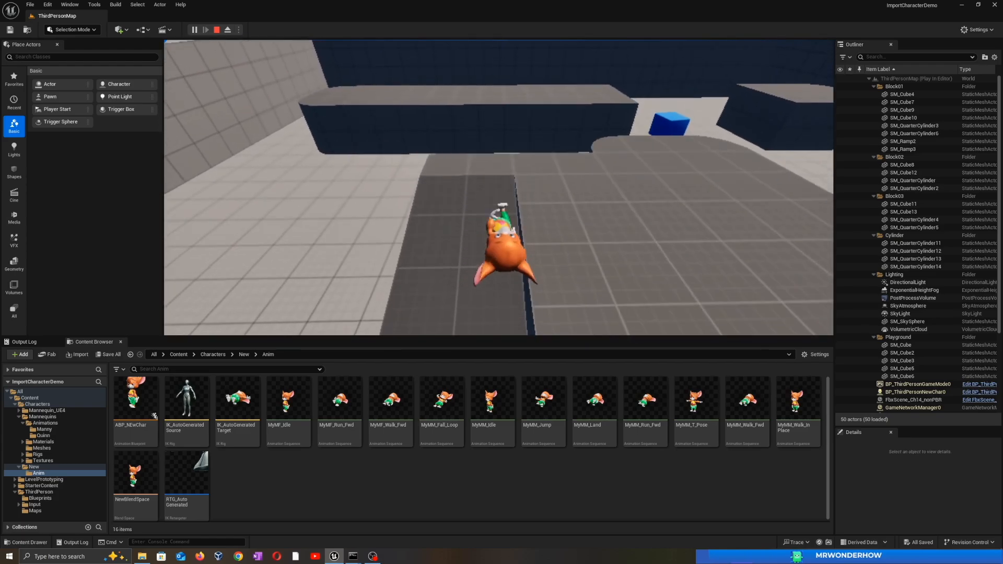
{"action": "key", "text": "d"}
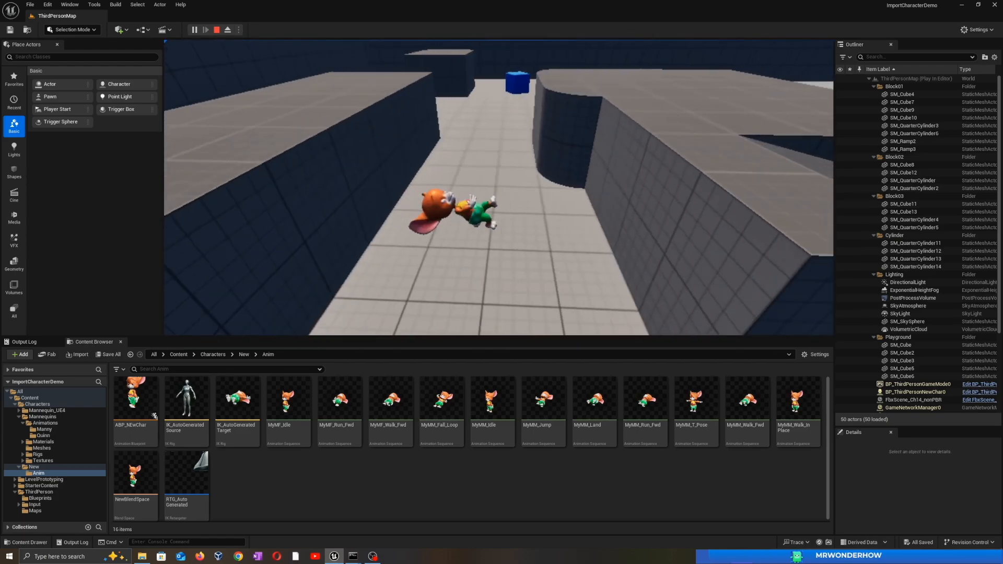
{"action": "key", "text": "w"}
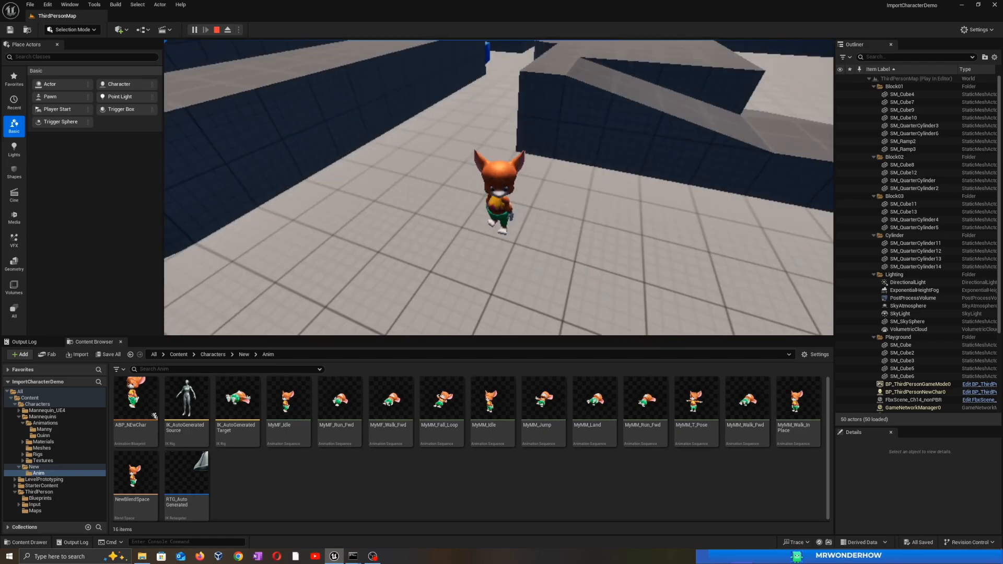
{"action": "key", "text": "d"}
{"action": "key", "text": "w"}
{"action": "key", "text": "w"}
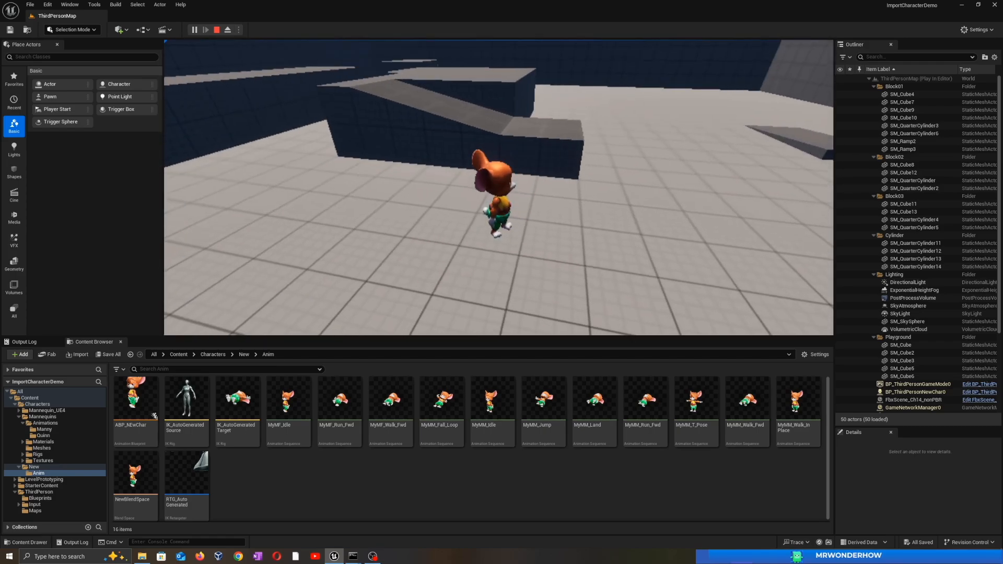
{"action": "key", "text": "Escape"}
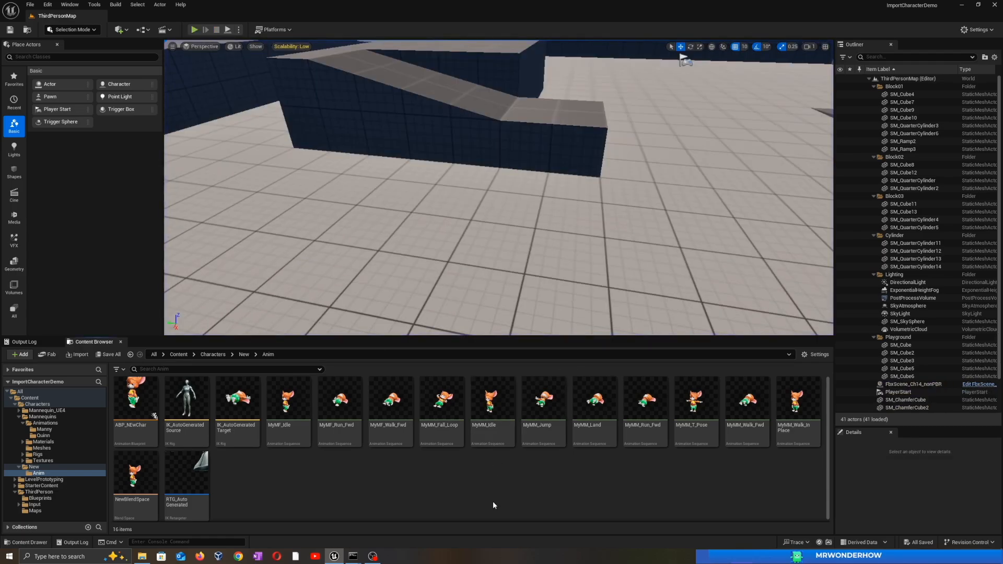
Step: Open the MyMM_Walk_Fwd animation and select the Hips bone in its skeleton hierarchy
{"action": "double_click", "coordinate": [798, 403]}
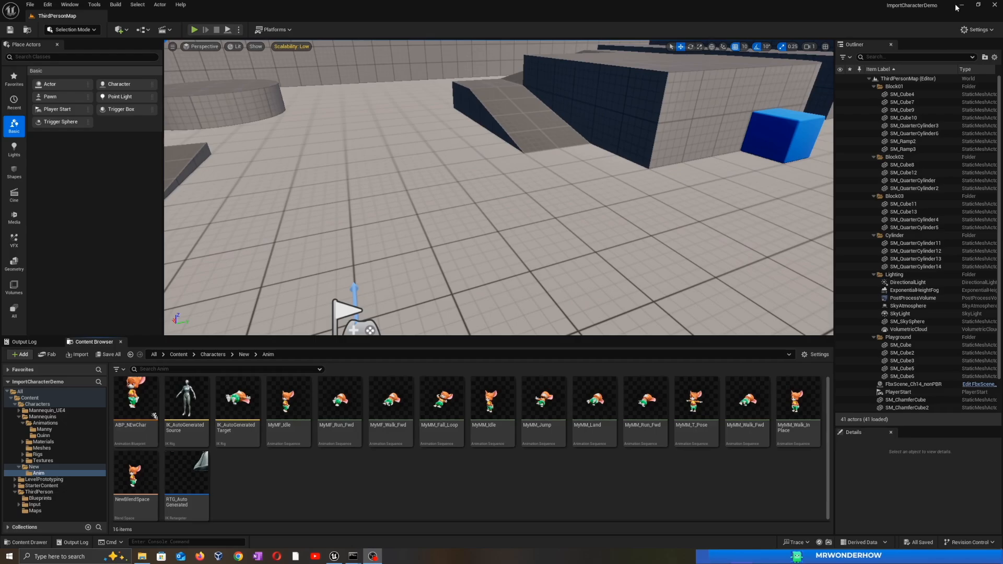
{"action": "left_click", "coordinate": [955, 5]}
{"action": "double_click", "coordinate": [747, 401]}
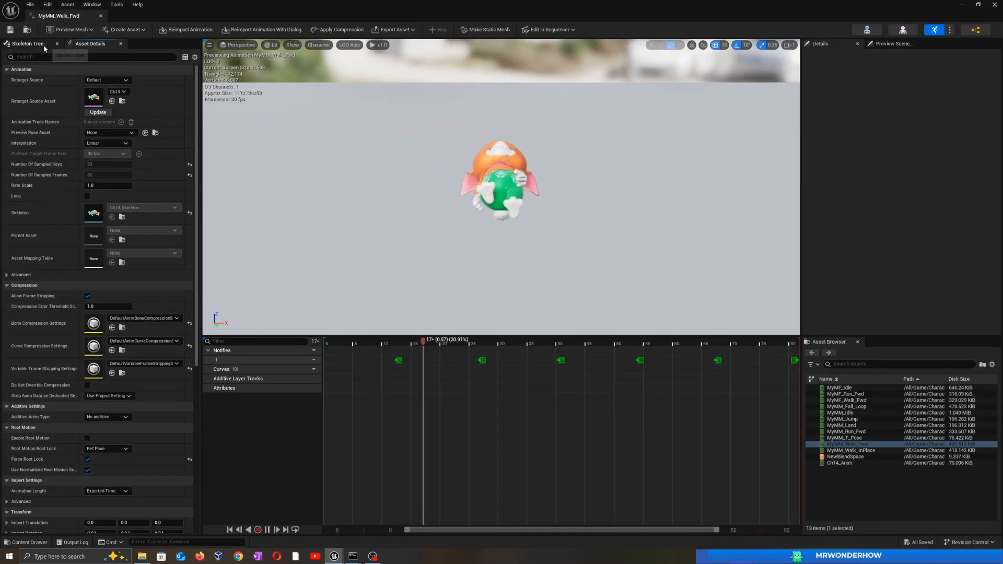
{"action": "left_click", "coordinate": [37, 44]}
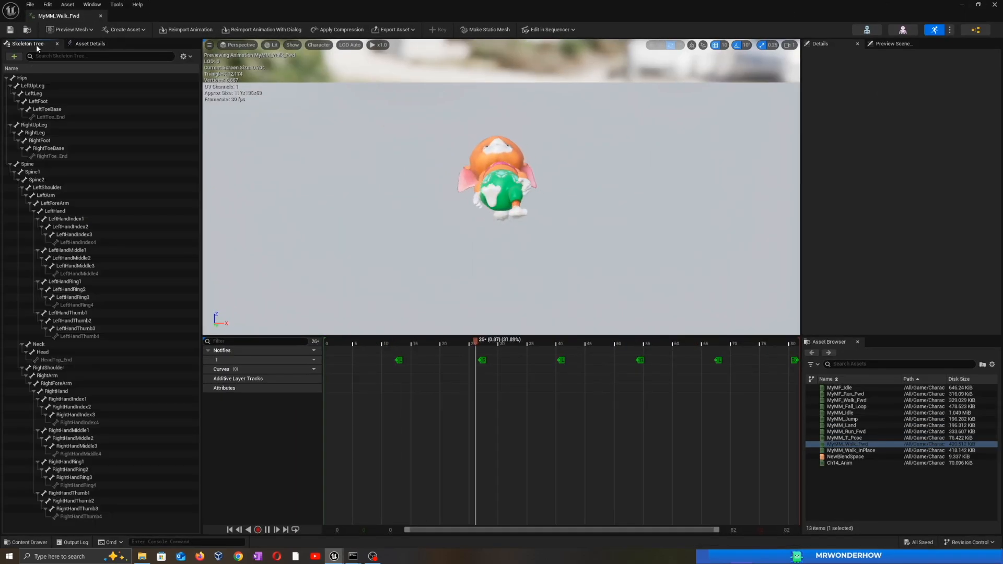
{"action": "left_click", "coordinate": [22, 78]}
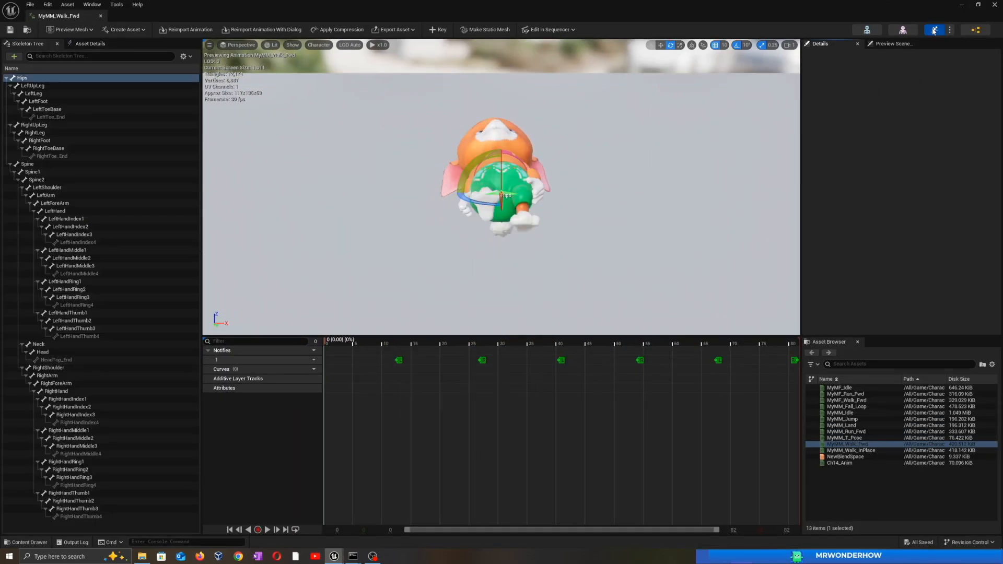
Step: Switch to the Ch14 skeletal mesh and bring up its skeleton editing tools
{"action": "left_click", "coordinate": [905, 29]}
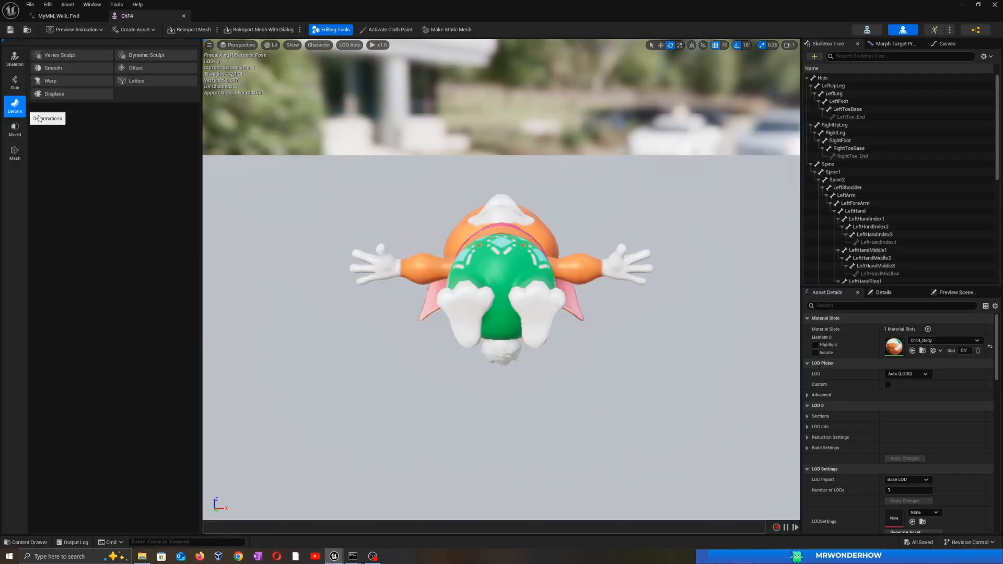
{"action": "left_click", "coordinate": [15, 130]}
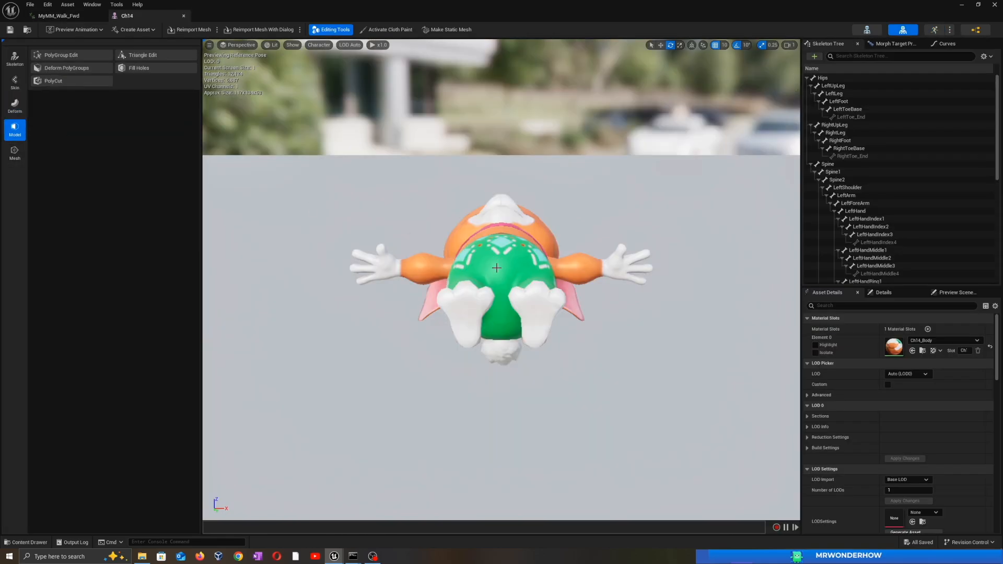
{"action": "left_click", "coordinate": [591, 273]}
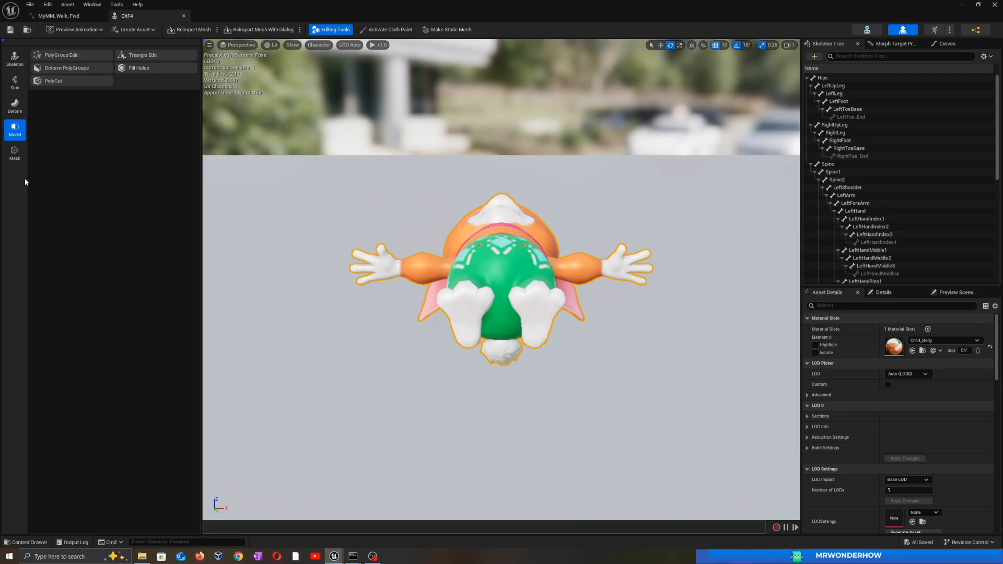
{"action": "left_click", "coordinate": [15, 152]}
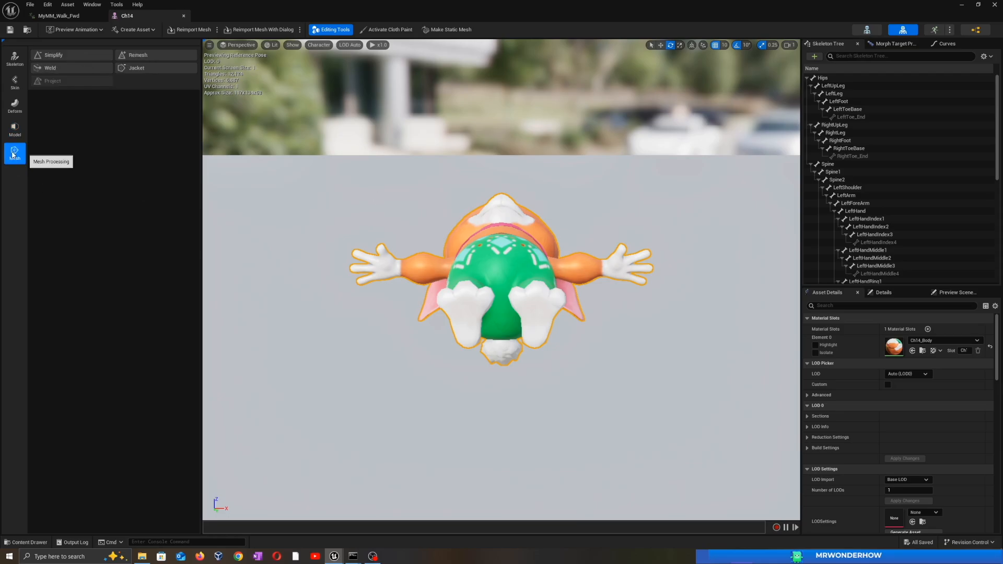
{"action": "left_click", "coordinate": [15, 105]}
{"action": "left_click", "coordinate": [15, 82]}
{"action": "left_click", "coordinate": [17, 59]}
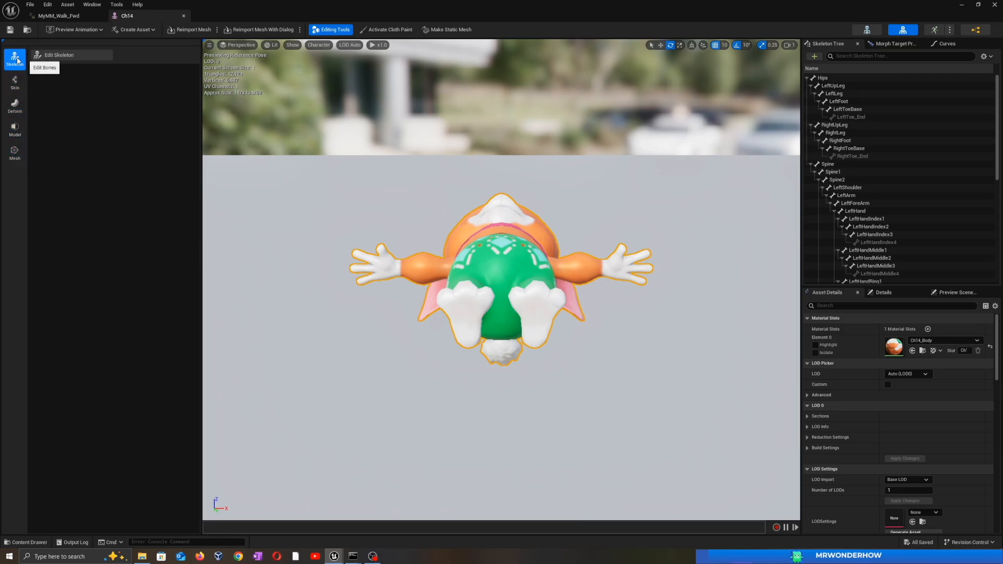
Step: Start Edit Skeleton and set the Hips bone's X rotation to 90°
{"action": "left_click", "coordinate": [50, 56]}
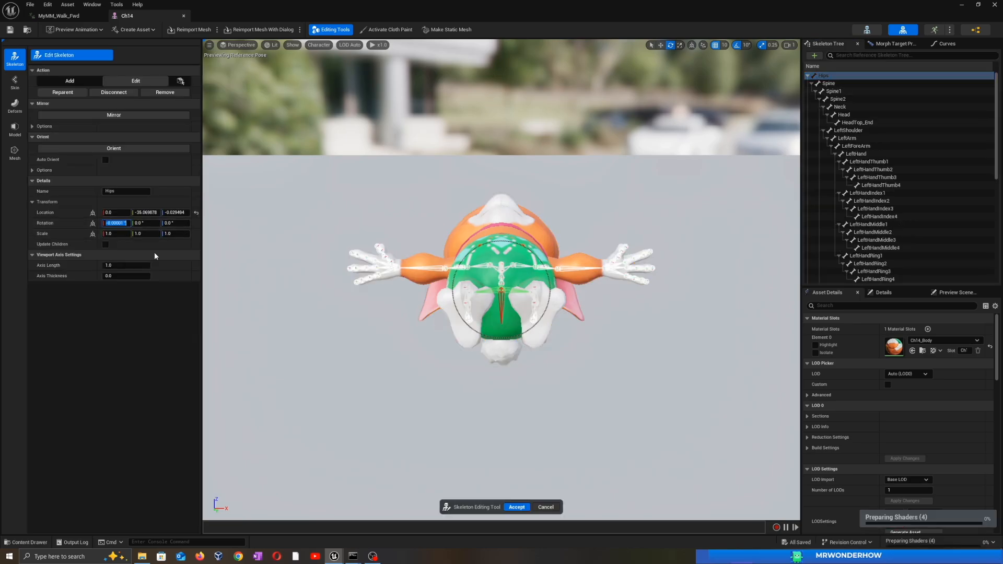
{"action": "type", "text": "90"}
{"action": "key", "text": "Return"}
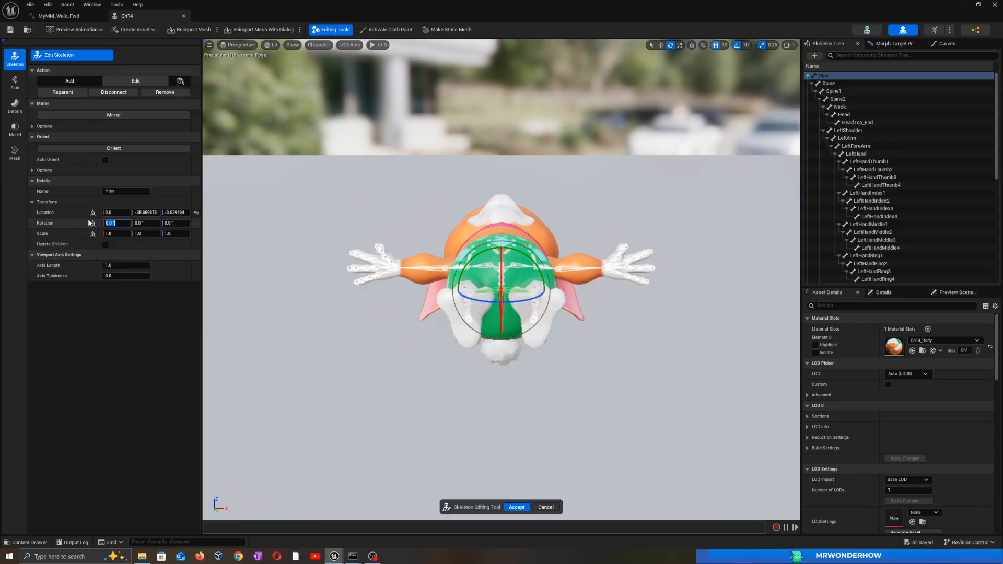
{"action": "right_click_drag", "start_coordinate": [514, 388], "coordinate": [496, 313]}
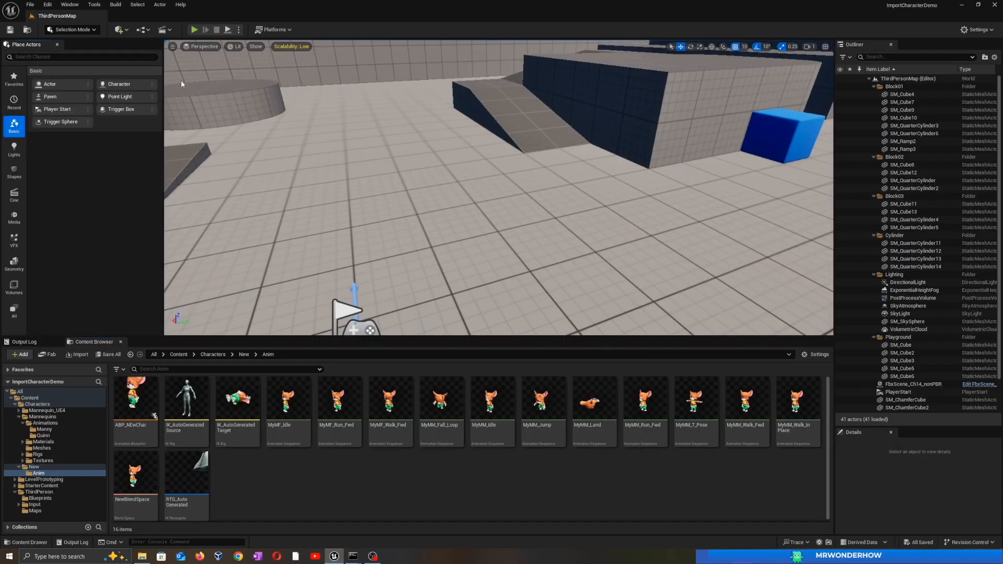
Step: Play-test the level again, walking the character around in all directions and jumping to check its orientation and animations
{"action": "left_click", "coordinate": [194, 30]}
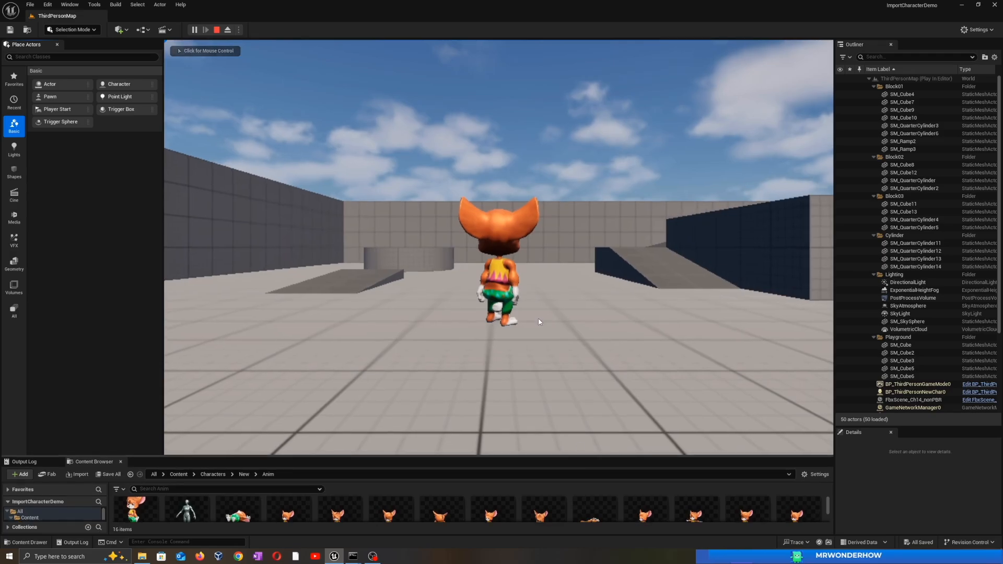
{"action": "key", "text": "w"}
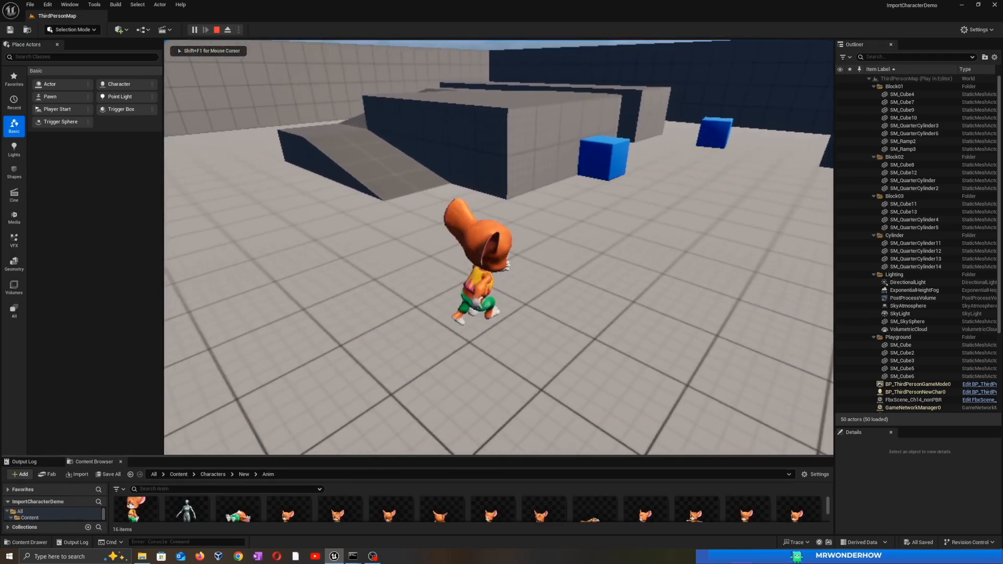
{"action": "key", "text": "a"}
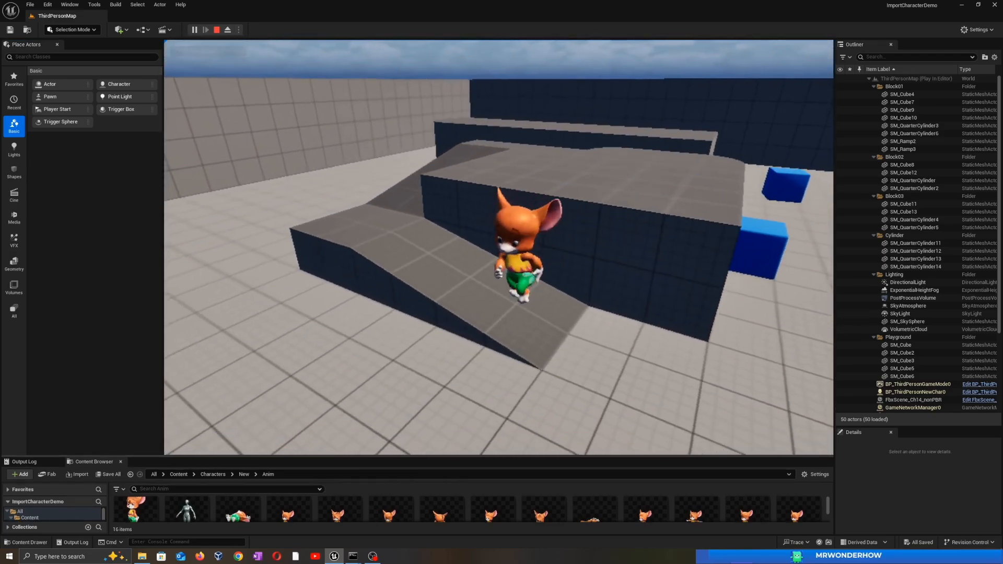
{"action": "key", "text": "d"}
{"action": "key", "text": "w"}
{"action": "key", "text": "a"}
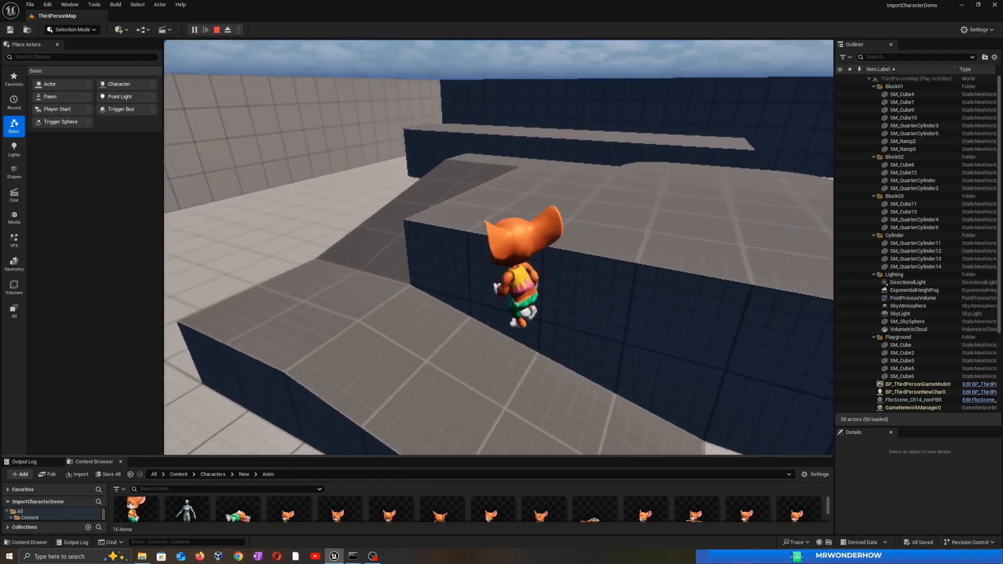
{"action": "key", "text": "w"}
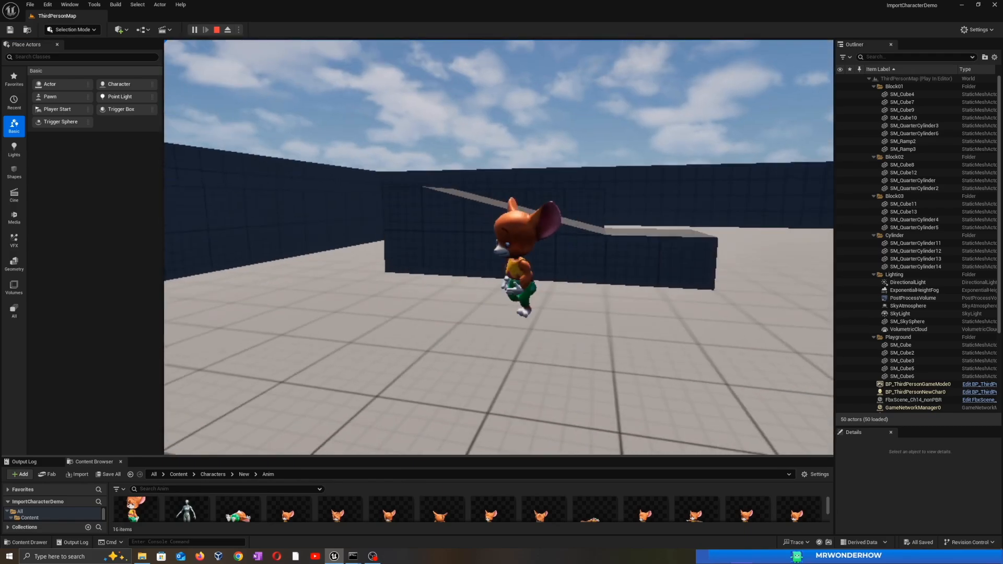
{"action": "key", "text": "space"}
{"action": "key", "text": "d"}
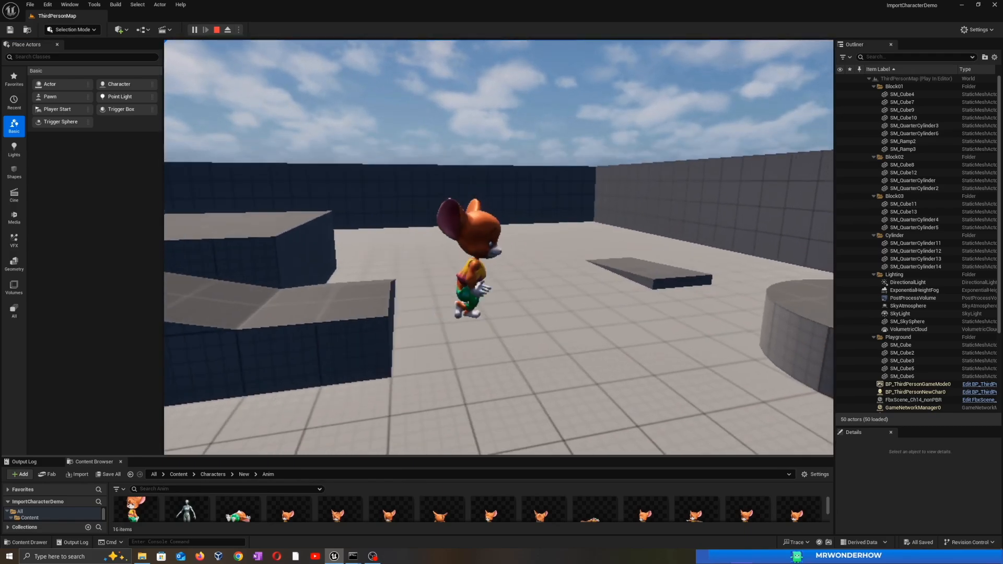
{"action": "key", "text": "w"}
{"action": "key", "text": "s"}
{"action": "key", "text": "w"}
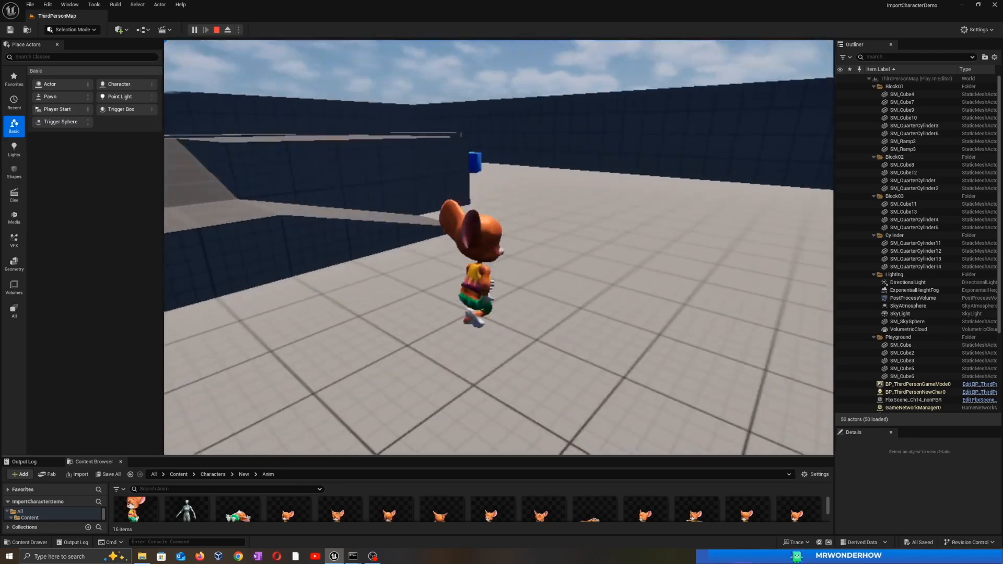
{"action": "key", "text": "d"}
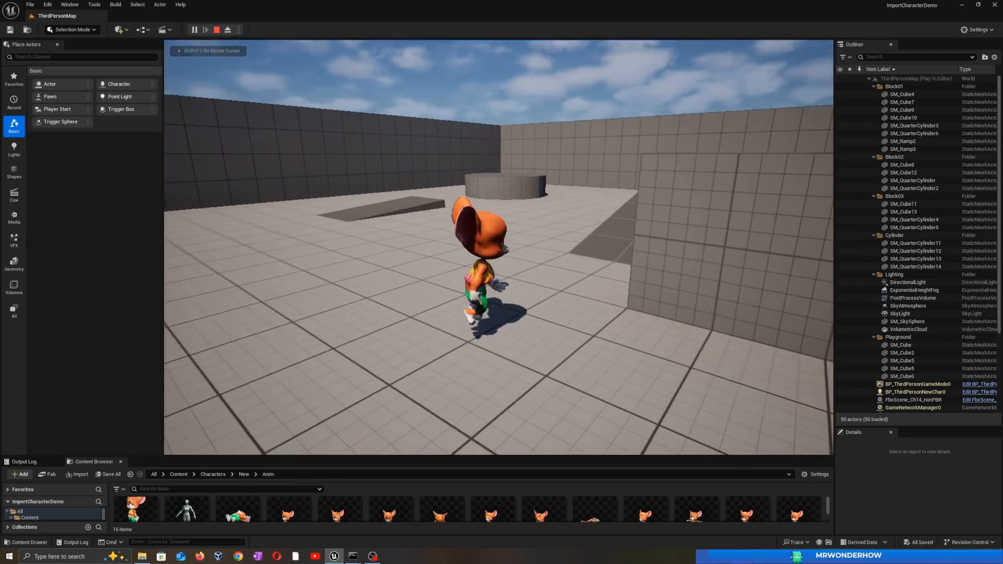
{"action": "key", "text": "w"}
{"action": "key", "text": "s"}
{"action": "key", "text": "d"}
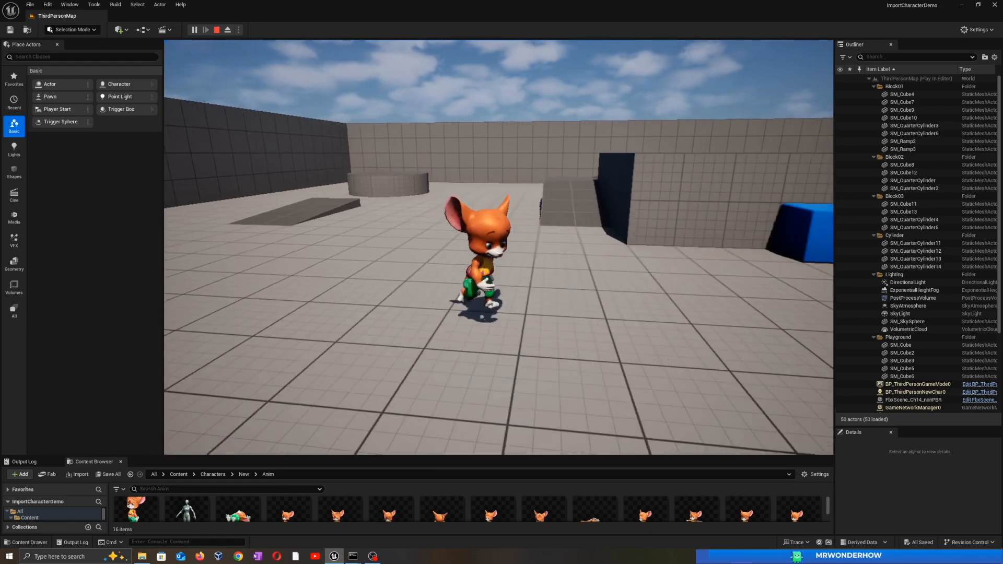
Step: Run and jump the character past the ramps and blue cube to check its movement animations and contact with the ground
{"action": "key", "text": "a"}
{"action": "key", "text": "w"}
{"action": "key", "text": "d"}
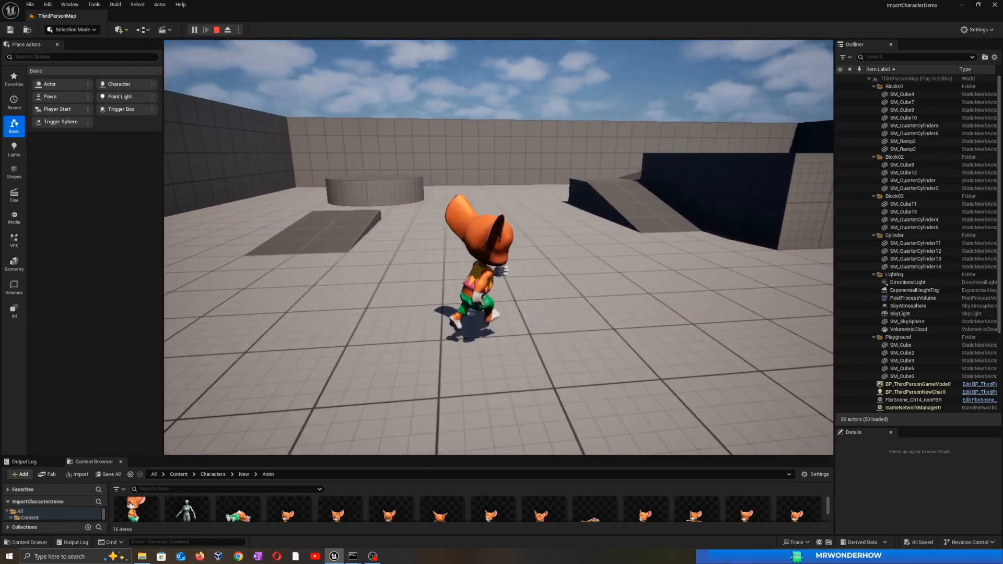
{"action": "key", "text": "space"}
{"action": "key", "text": "s"}
{"action": "key", "text": "d"}
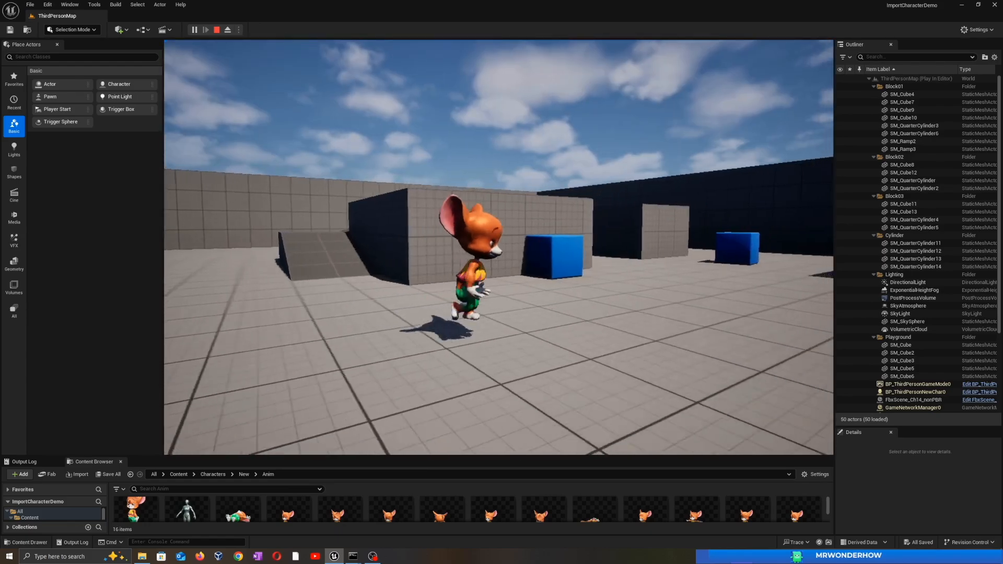
{"action": "key", "text": "w"}
{"action": "key", "text": "space"}
{"action": "key", "text": "d"}
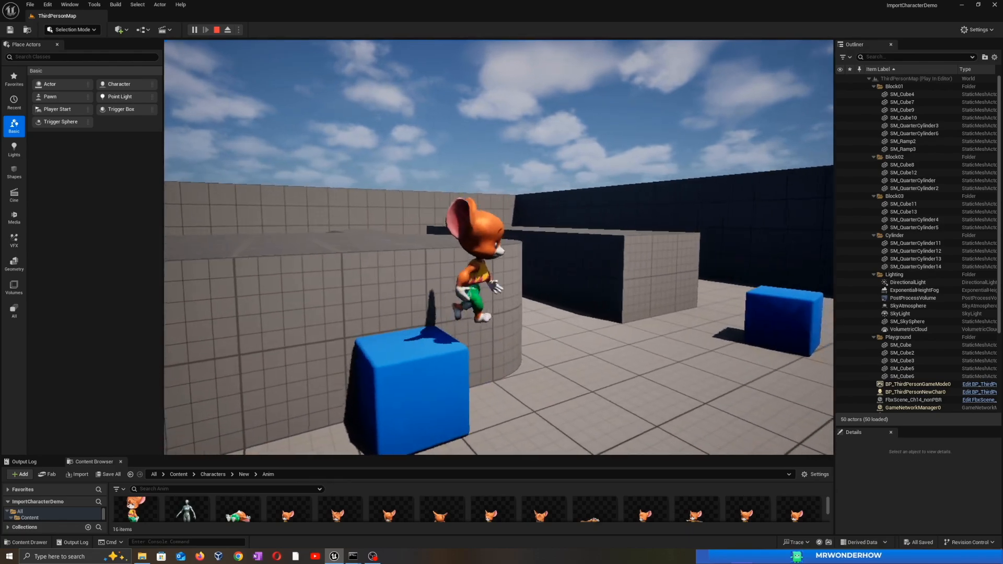
{"action": "key", "text": "s"}
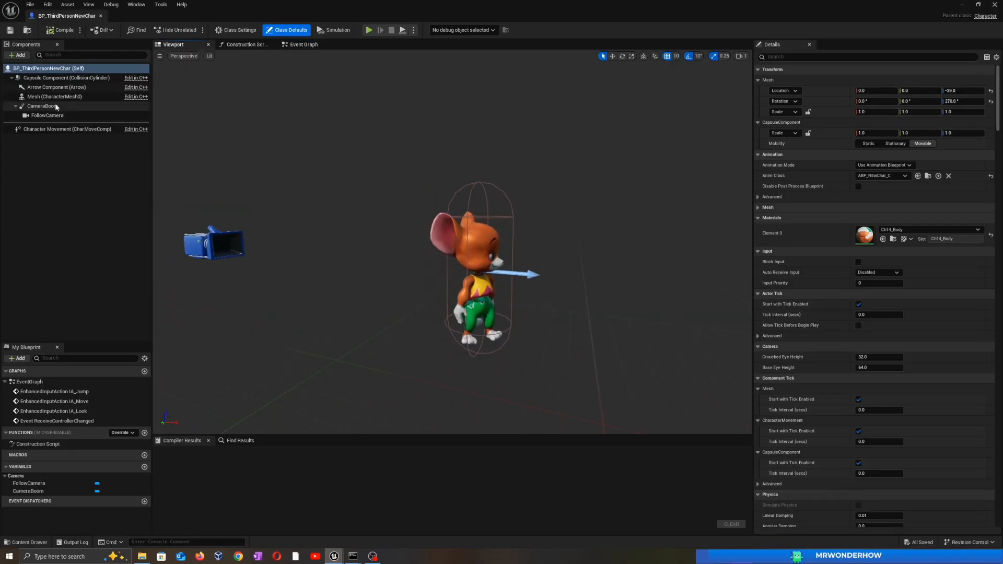
Step: Set the Mesh component's Z location to -59 in BP_ThirdPersonNewChar, then compile and save the blueprint
{"action": "left_click", "coordinate": [508, 270]}
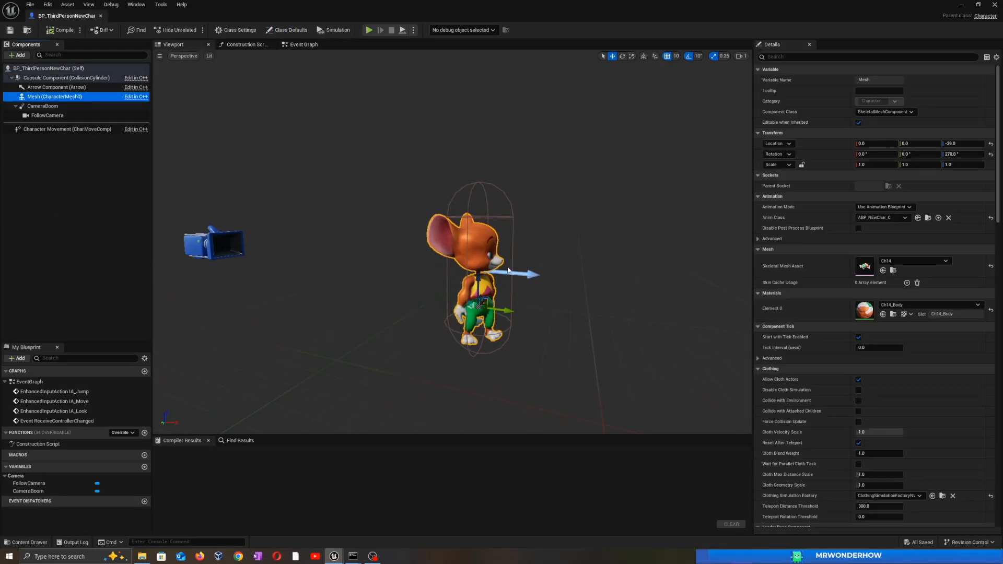
{"action": "left_click", "coordinate": [100, 16]}
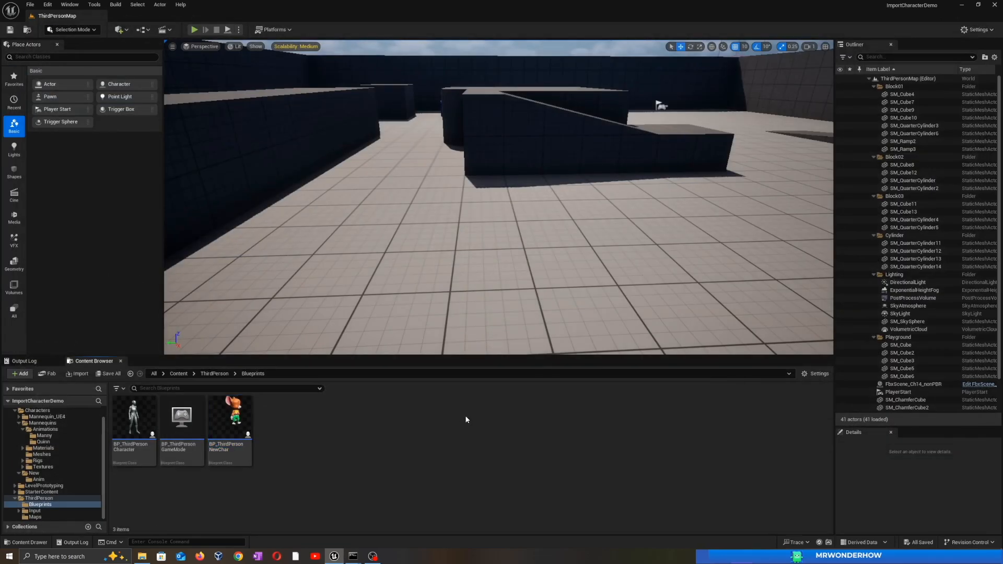
{"action": "key", "text": "alt+p"}
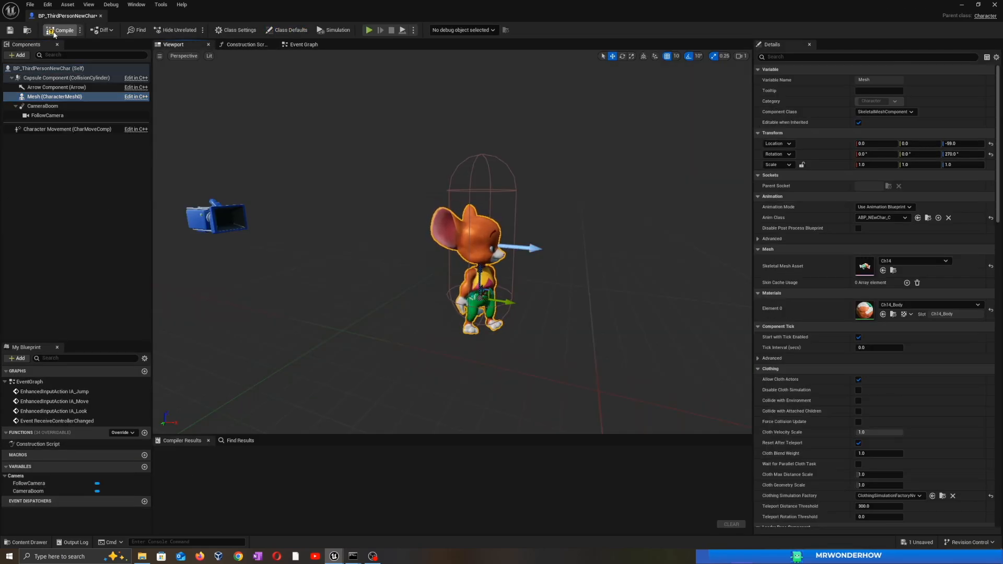
{"action": "left_click", "coordinate": [54, 32]}
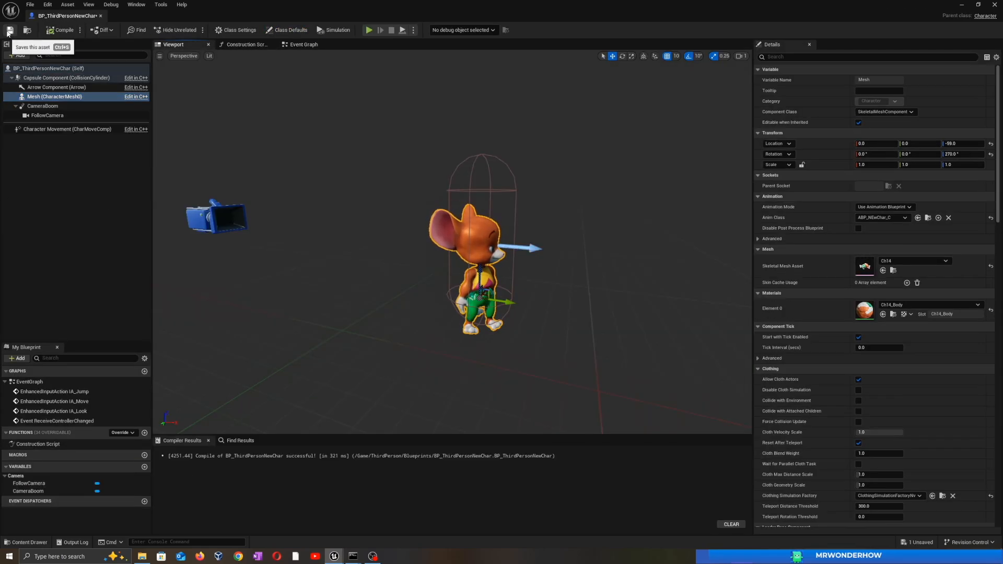
{"action": "left_click", "coordinate": [101, 17]}
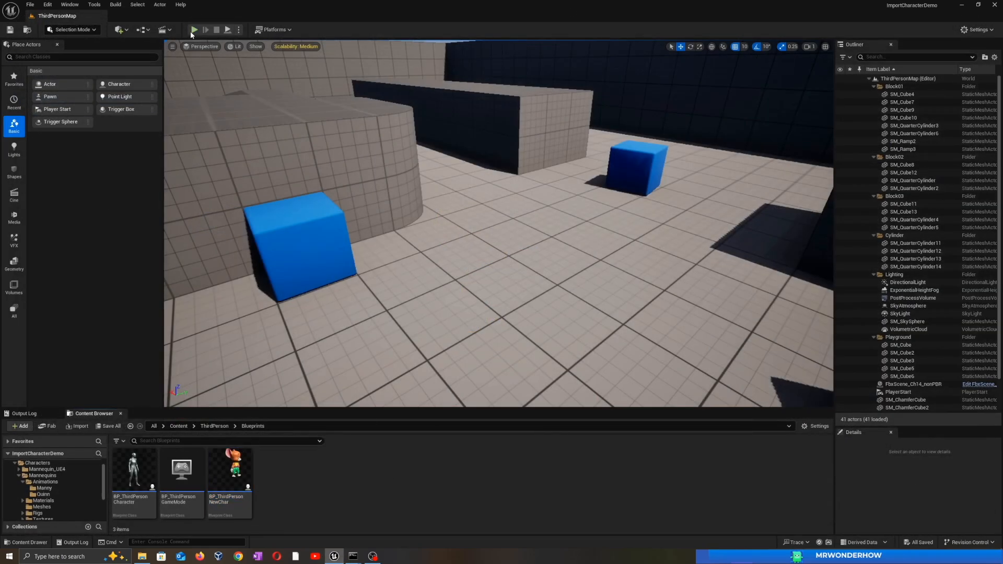
Step: Play-test the level with the repositioned mesh, running and jumping around the ramps and blocks to check foot placement and animations
{"action": "left_click", "coordinate": [194, 30]}
{"action": "left_click", "coordinate": [520, 315]}
{"action": "key", "text": "w"}
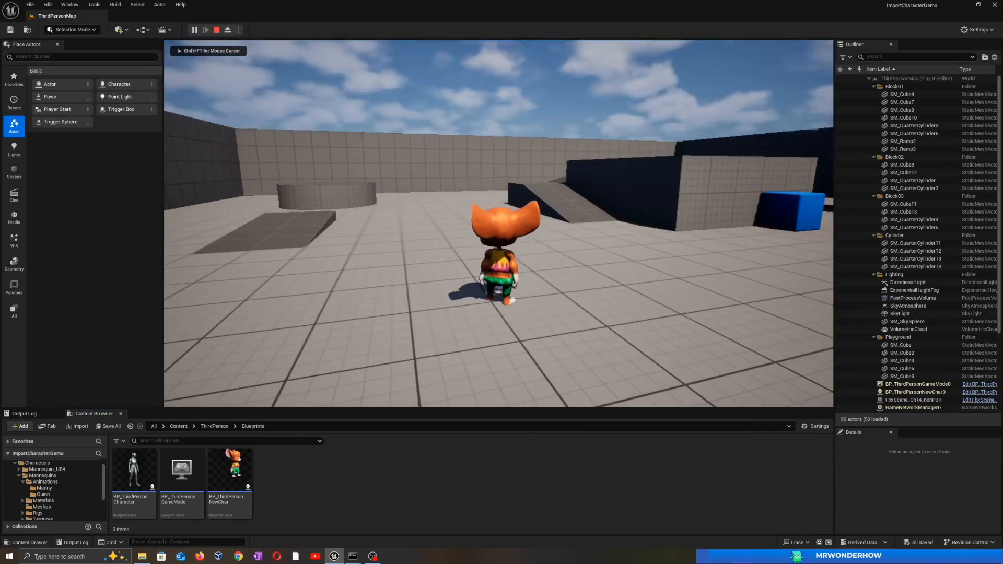
{"action": "key", "text": "s"}
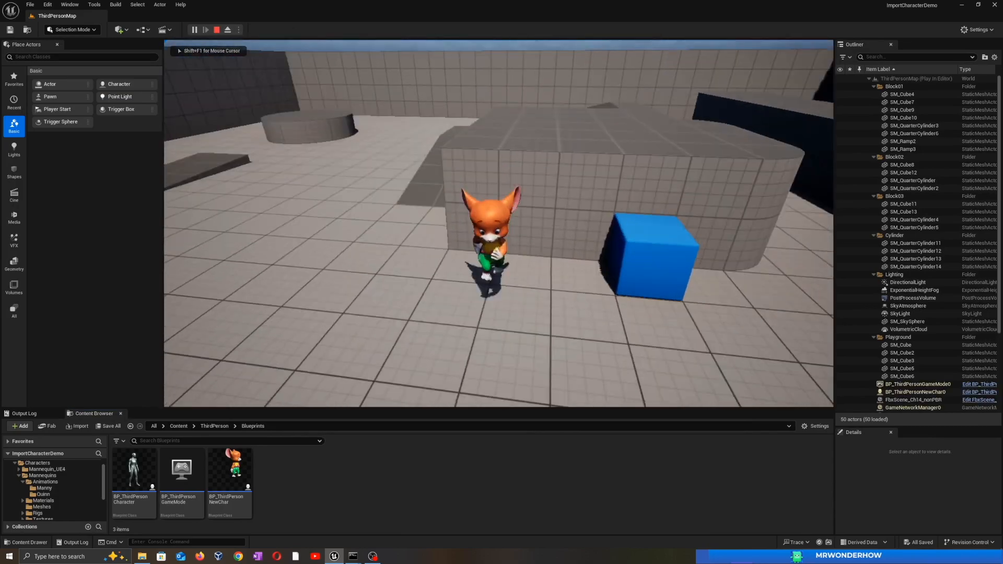
{"action": "key", "text": "a"}
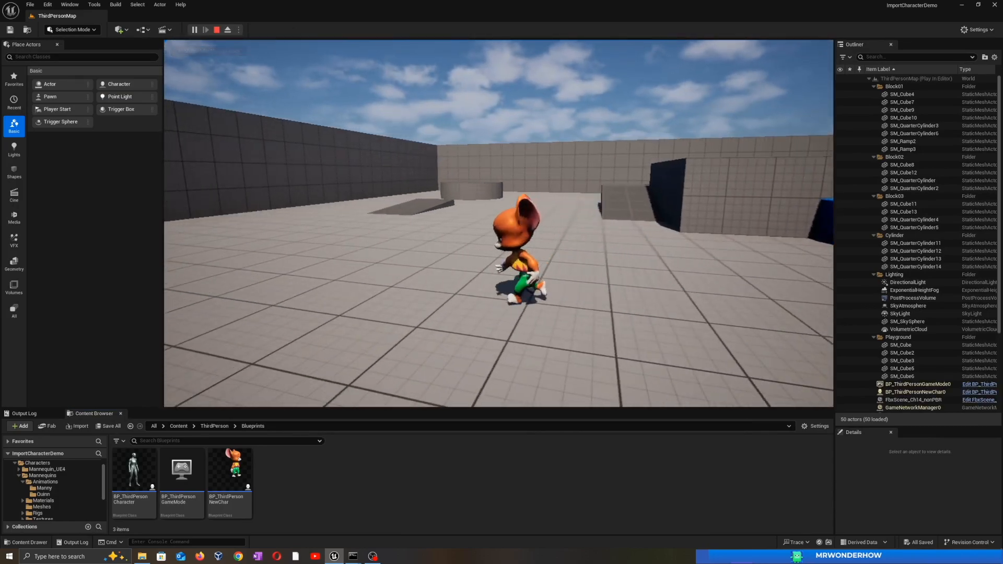
{"action": "key", "text": "d"}
{"action": "key", "text": "w"}
{"action": "key", "text": "space"}
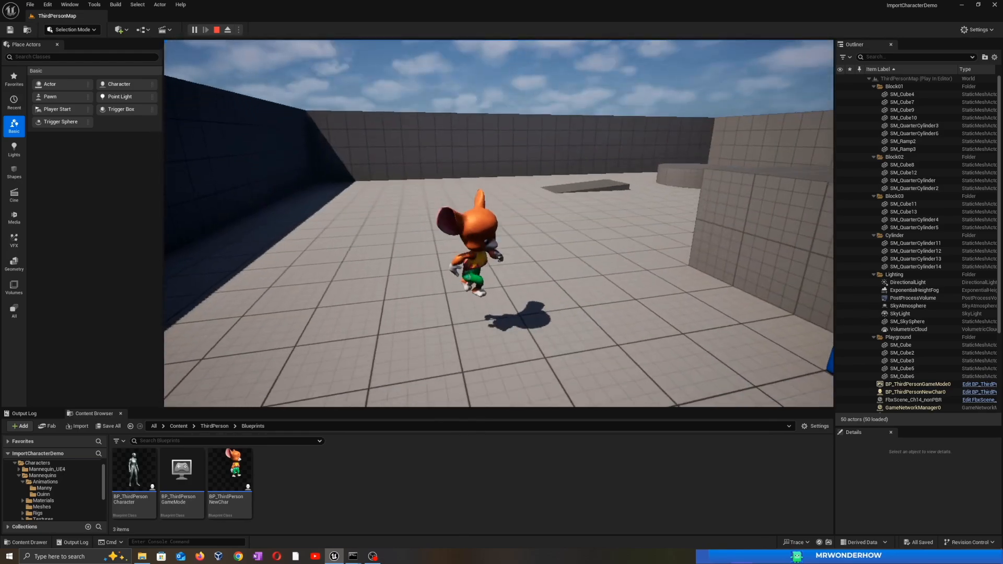
{"action": "key", "text": "w"}
{"action": "key", "text": "d"}
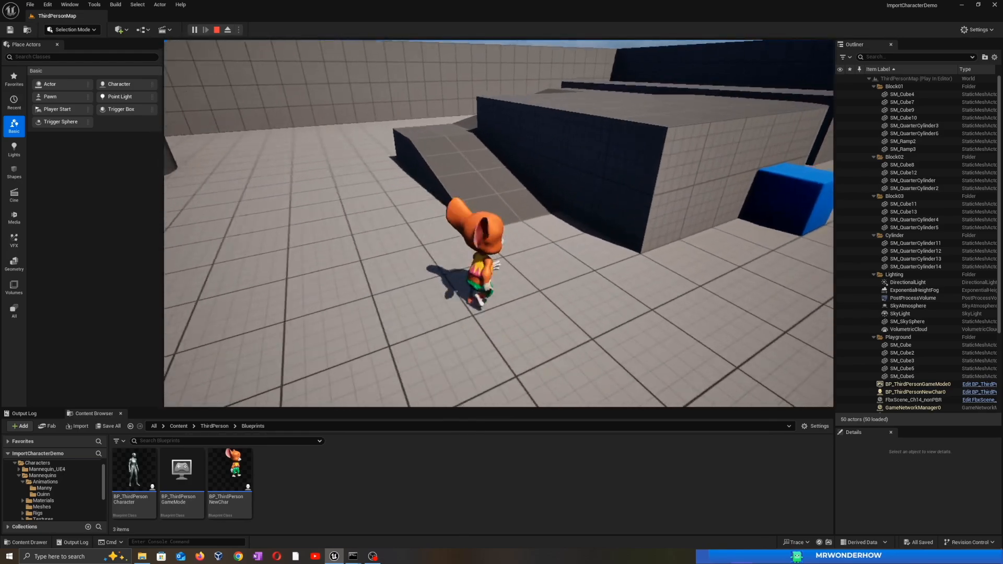
{"action": "key", "text": "w"}
{"action": "key", "text": "space"}
{"action": "key", "text": "s"}
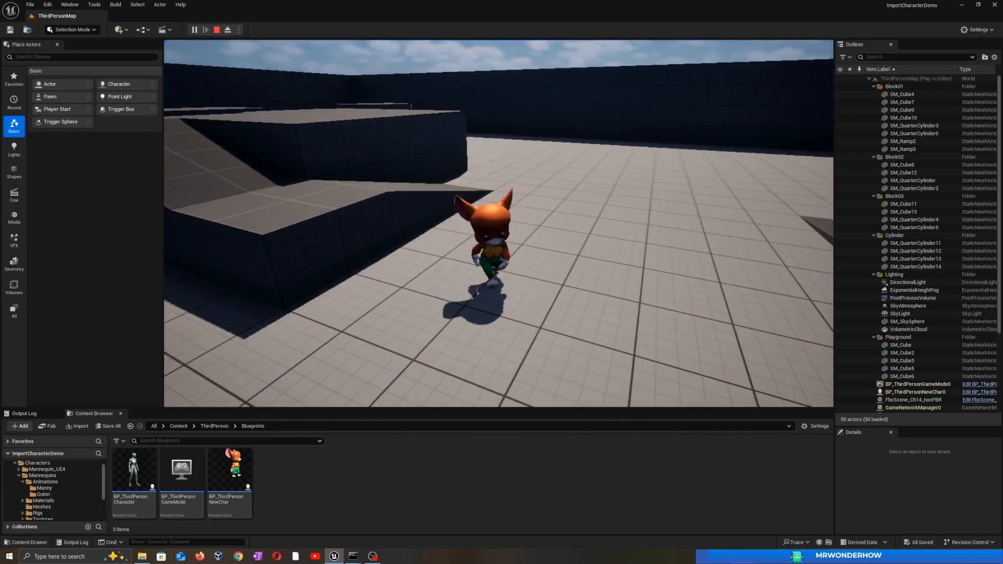
{"action": "key", "text": "d"}
{"action": "key", "text": "w"}
{"action": "key", "text": "space"}
{"action": "key", "text": "d"}
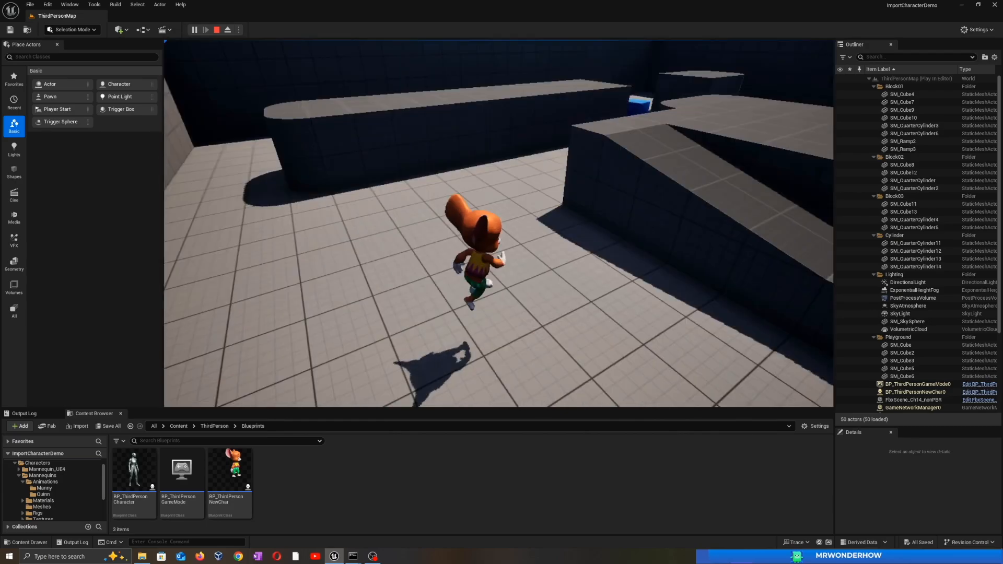
{"action": "key", "text": "w"}
{"action": "key", "text": "d"}
{"action": "key", "text": "space"}
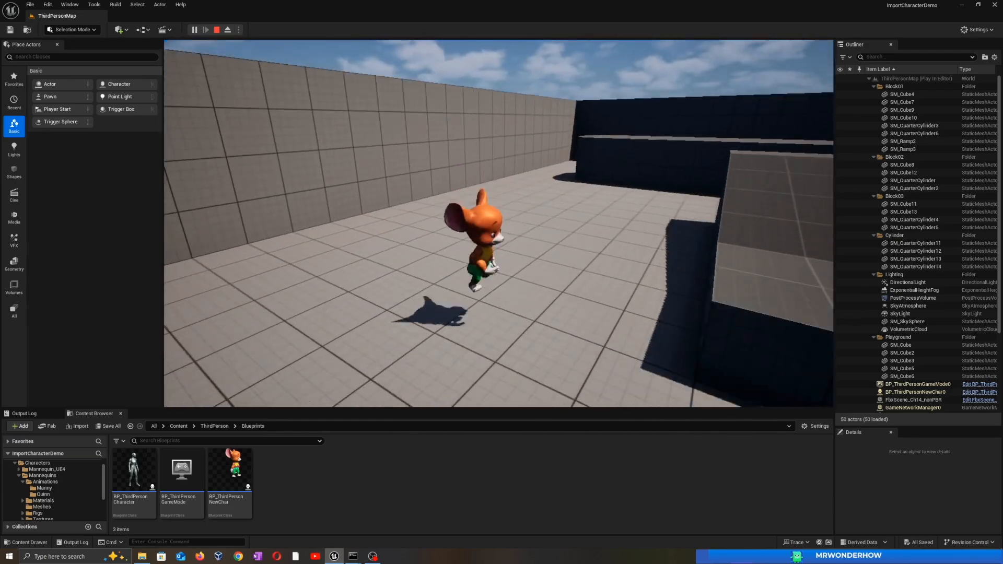
{"action": "key", "text": "w"}
{"action": "key", "text": "d"}
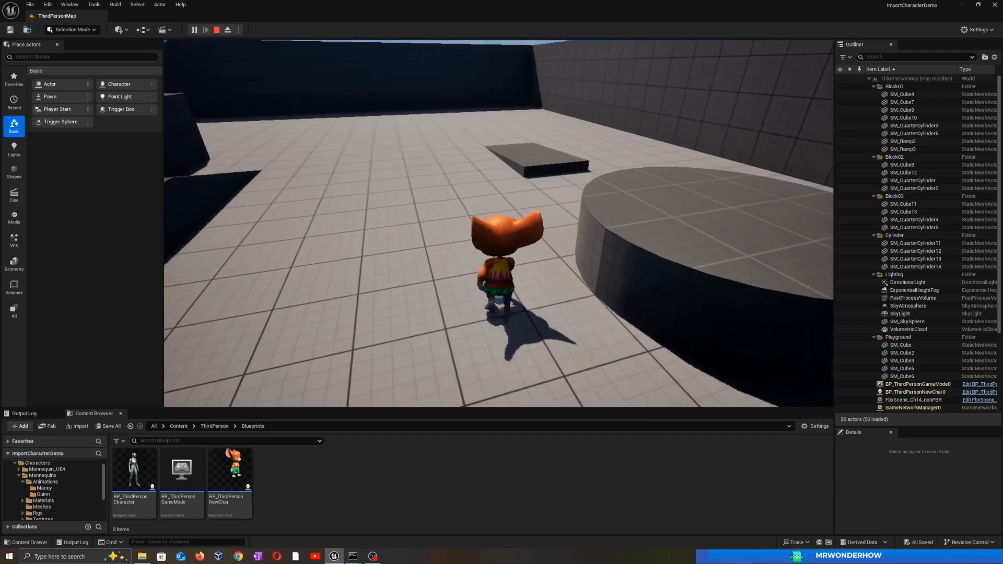